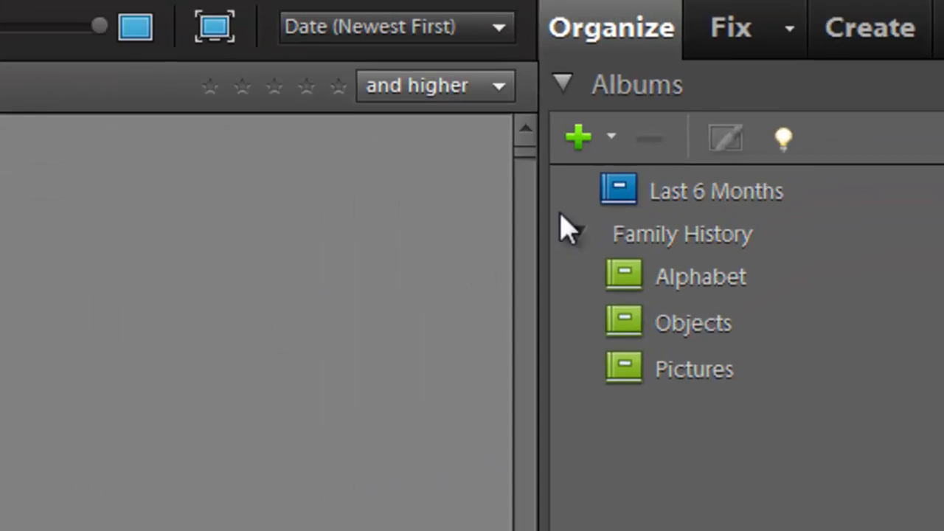
Apply Auto Smart Fix from the Fix panel to the black-and-white photo of two uniformed men.
{"action": "left_click", "coordinate": [730, 27]}
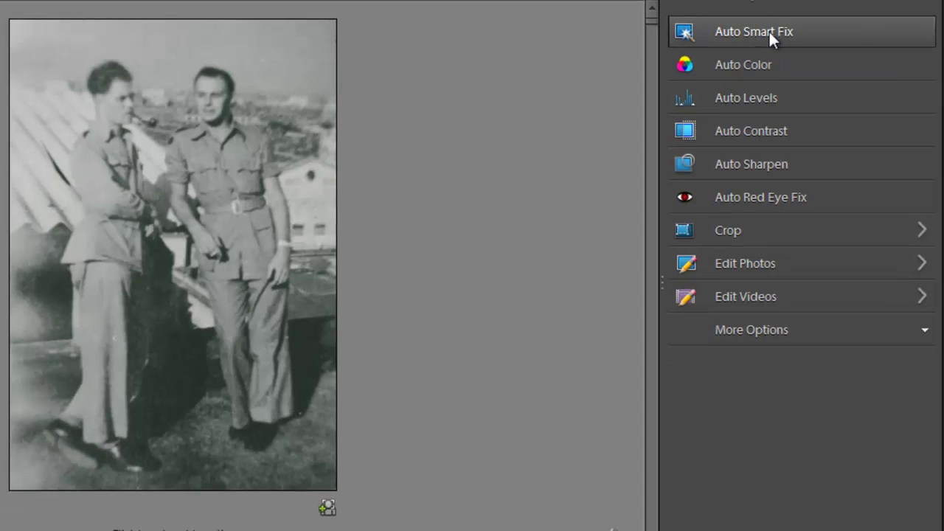
{"action": "left_click", "coordinate": [770, 33]}
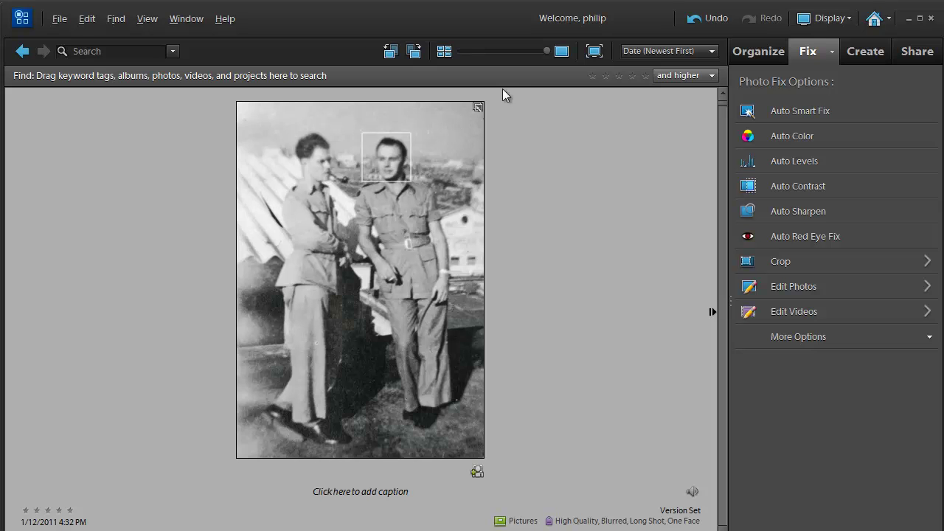
Shrink to a thumbnail grid and expand the two-men version set, selecting the original photo.
{"action": "left_click_drag", "start_coordinate": [546, 51], "coordinate": [534, 53]}
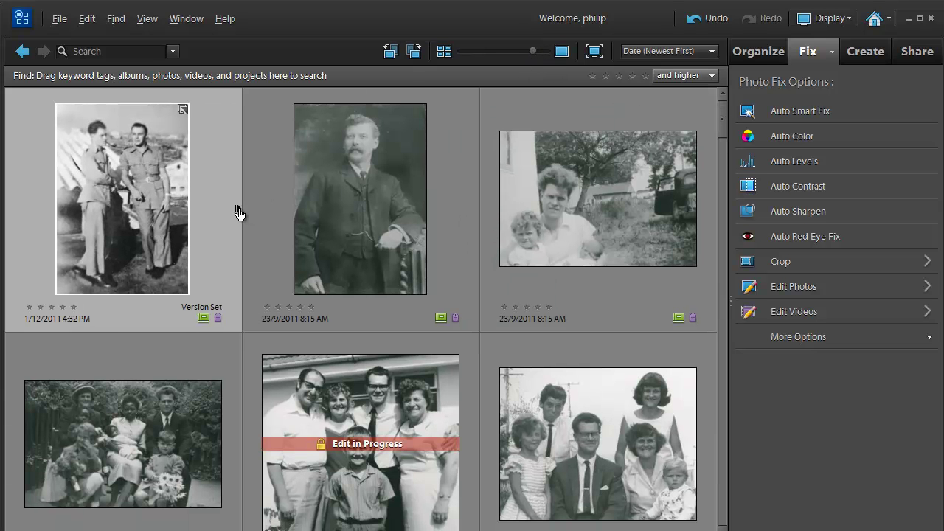
{"action": "left_click", "coordinate": [237, 209]}
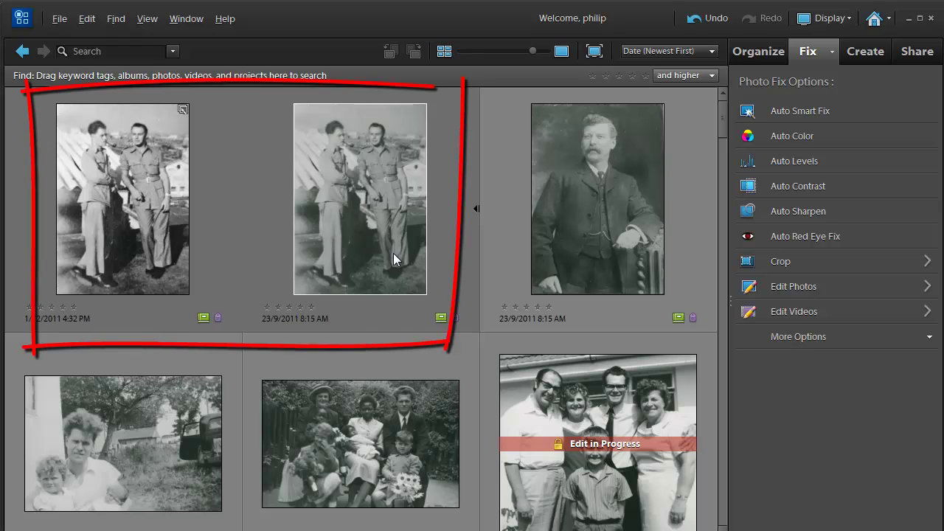
{"action": "left_click", "coordinate": [394, 253]}
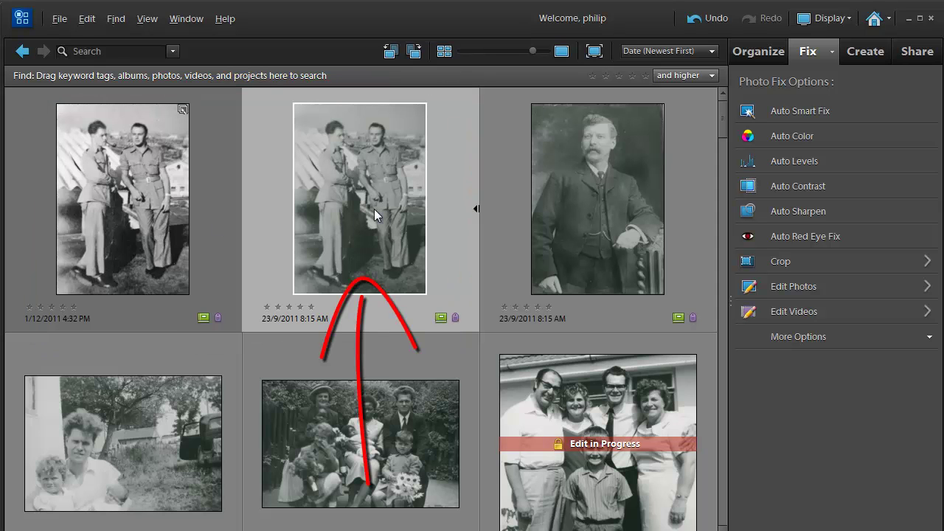
{"action": "left_click", "coordinate": [222, 201]}
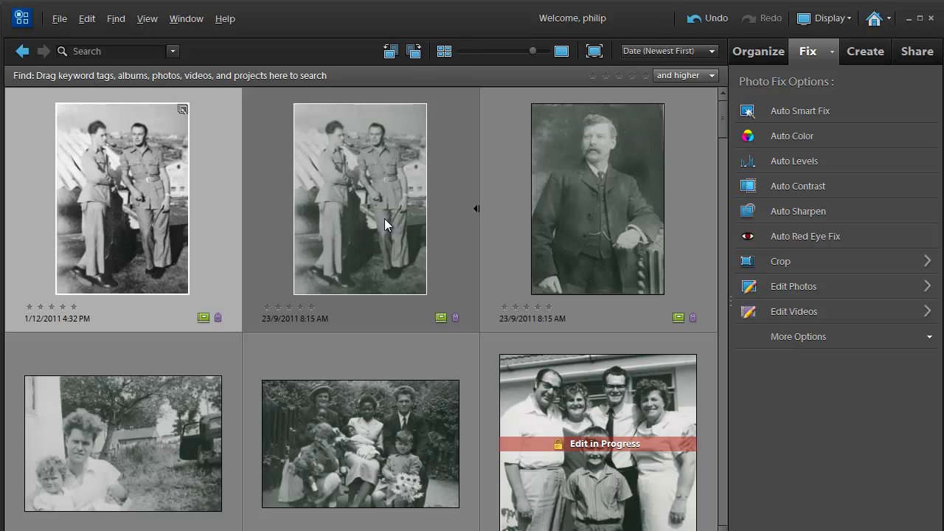
{"action": "key", "text": "ctrl+alt+shift+e"}
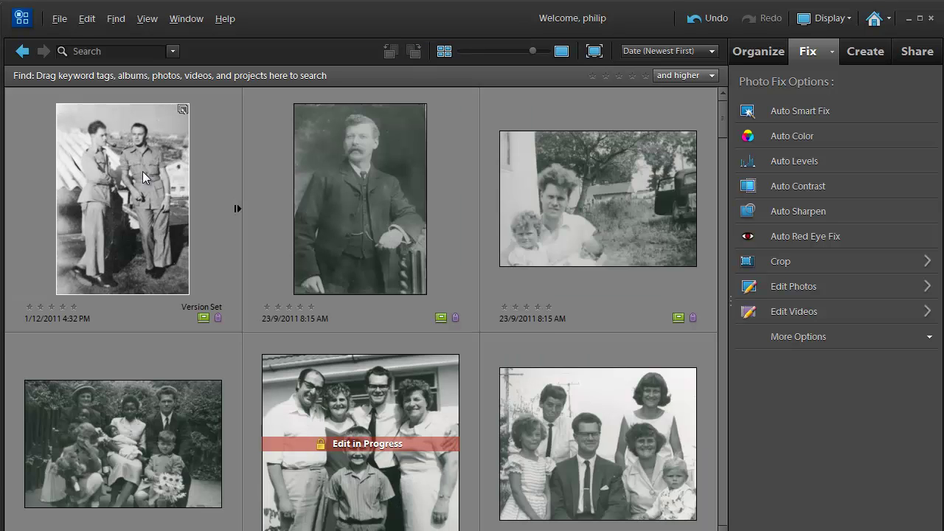
{"action": "key", "text": "ctrl+alt+e"}
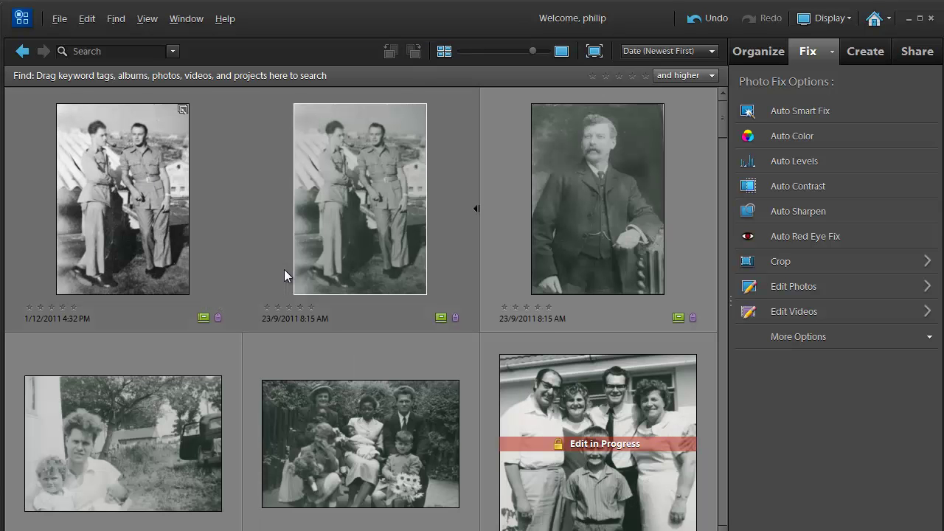
{"action": "left_click", "coordinate": [284, 269]}
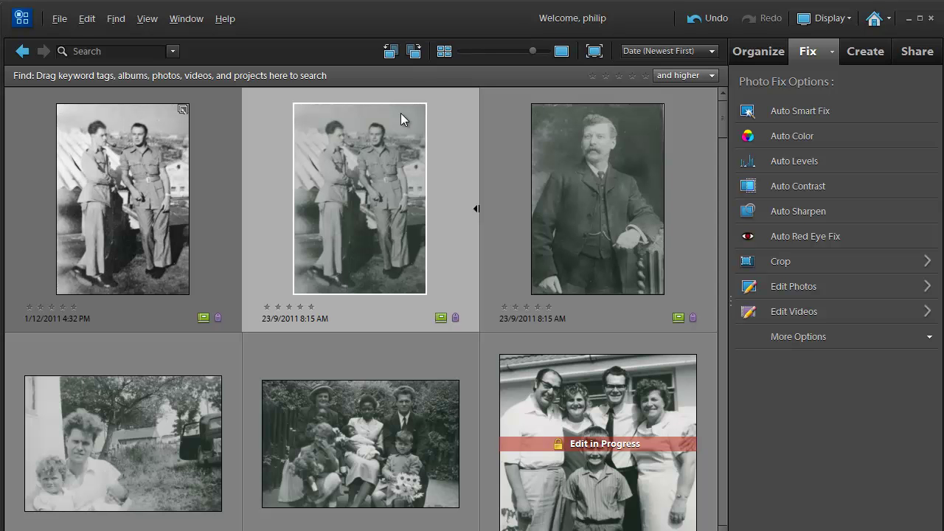
Revert the two-men version set to its original and confirm discarding the edited versions.
{"action": "right_click", "coordinate": [402, 117]}
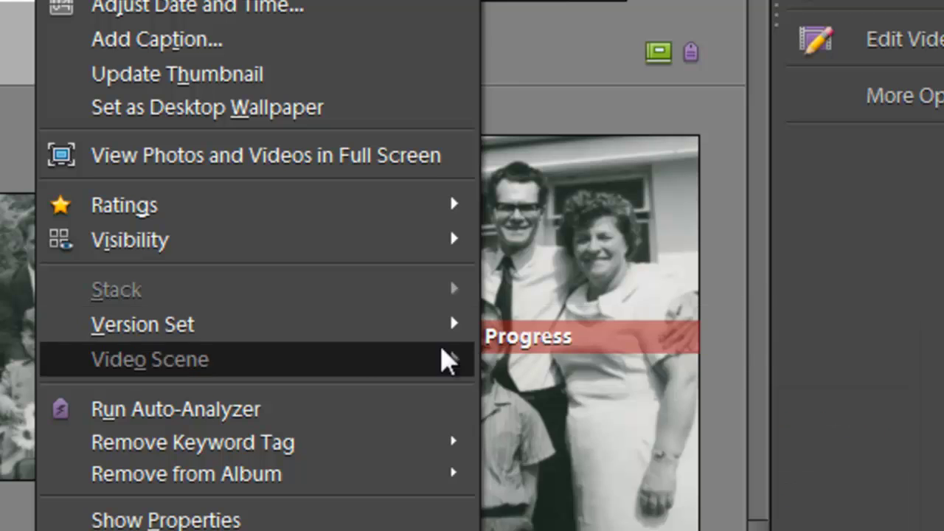
{"action": "mouse_move", "coordinate": [386, 327]}
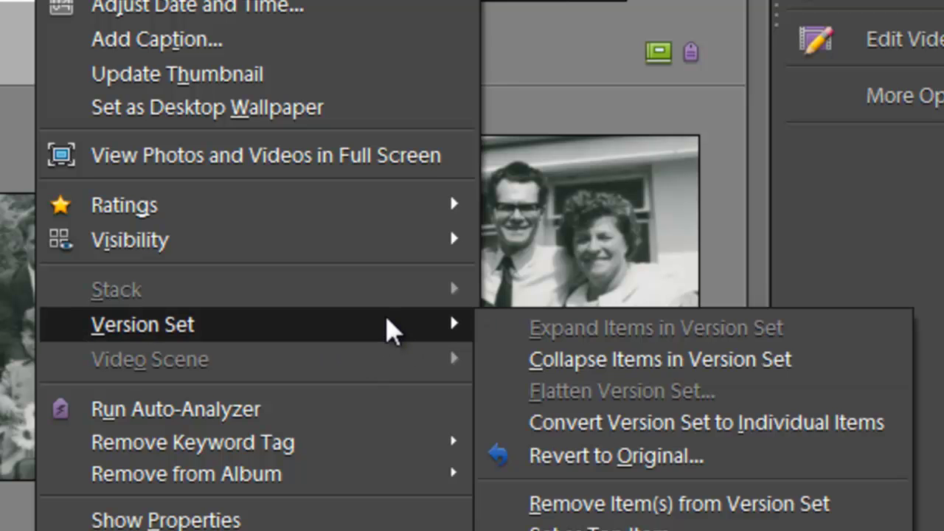
{"action": "left_click", "coordinate": [629, 461]}
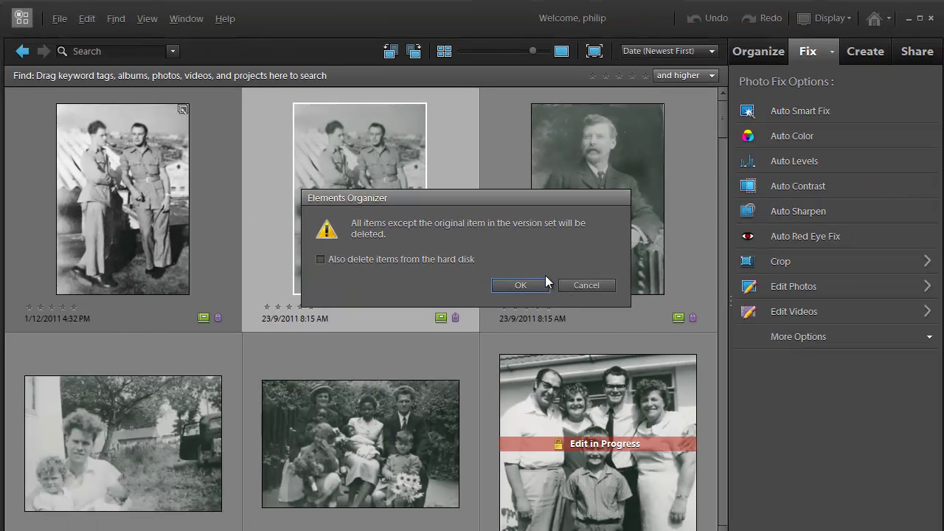
{"action": "left_click", "coordinate": [516, 284]}
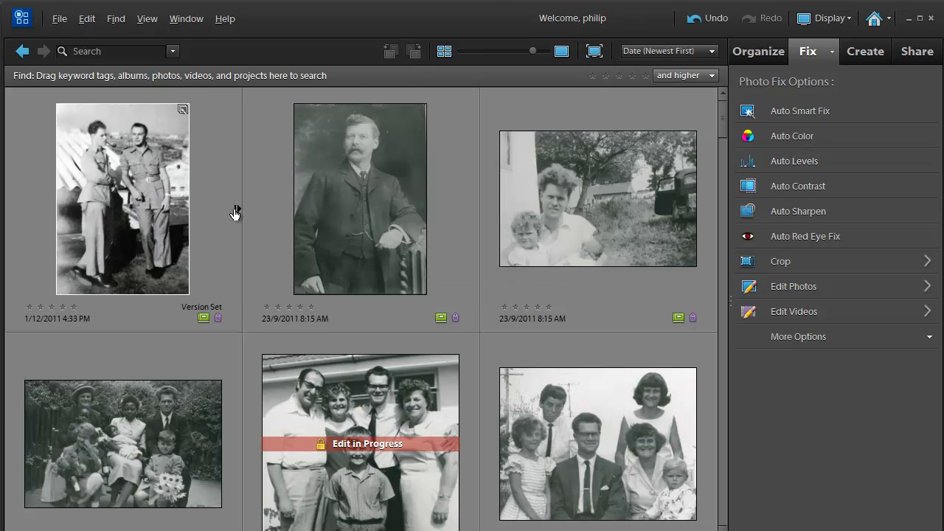
Expand the two-men version set and revert it to the original, discarding the Auto Levels version.
{"action": "left_click", "coordinate": [236, 211]}
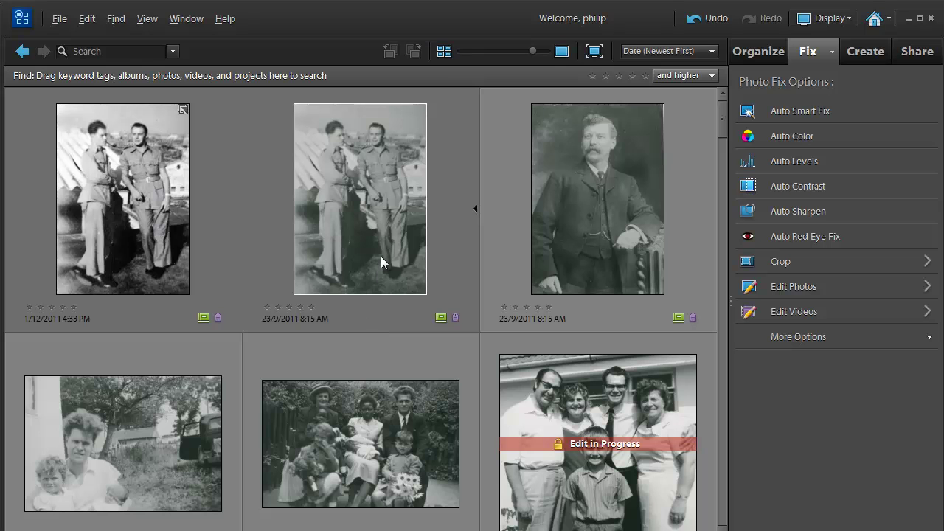
{"action": "right_click", "coordinate": [395, 207]}
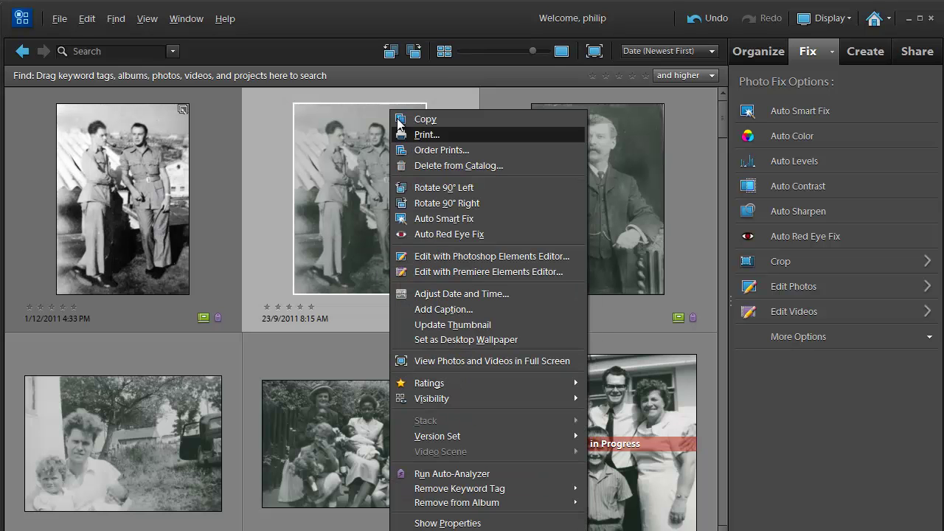
{"action": "mouse_move", "coordinate": [491, 435]}
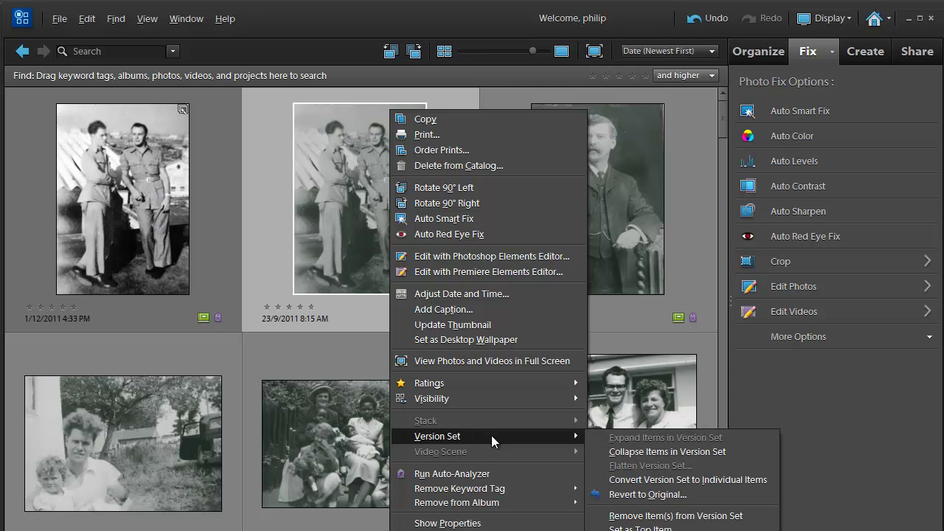
{"action": "left_click", "coordinate": [650, 494]}
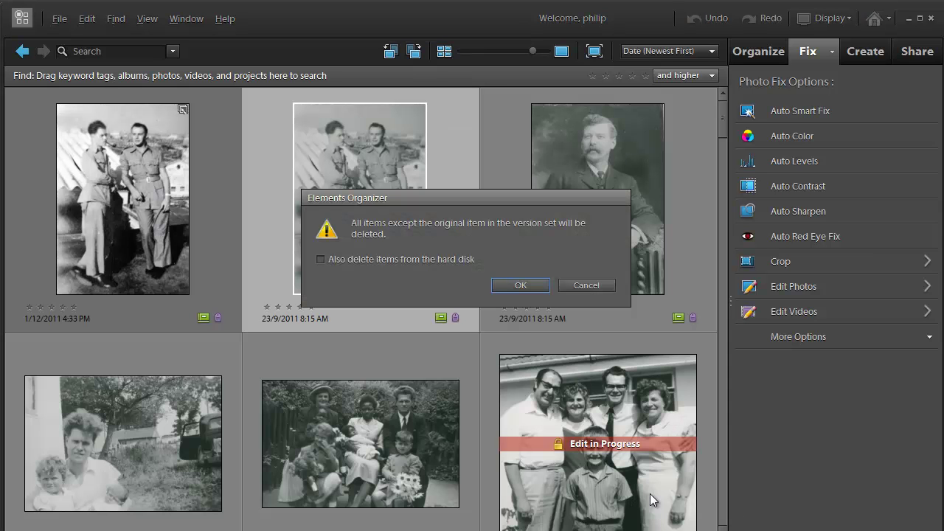
{"action": "left_click", "coordinate": [520, 286]}
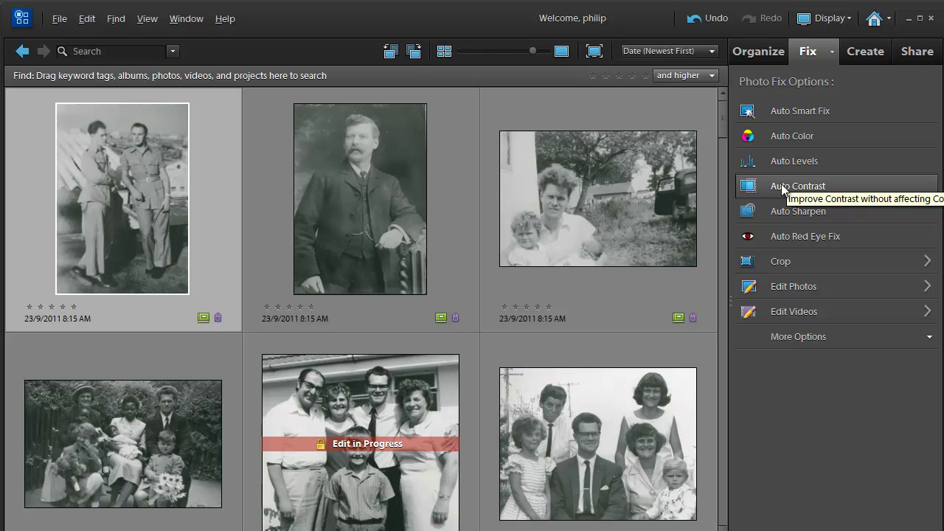
Apply Auto Contrast to the selected two-men photo from Photo Fix Options.
{"action": "left_click", "coordinate": [781, 184]}
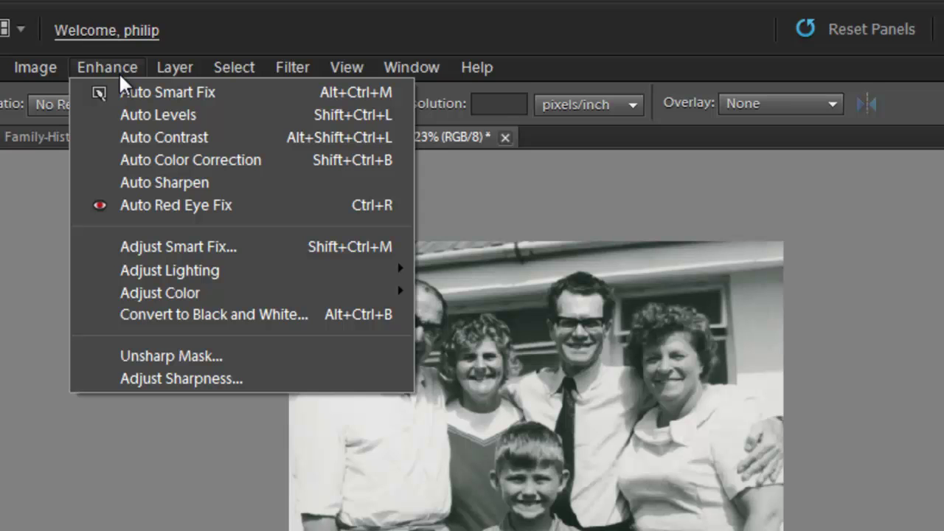
{"action": "mouse_move", "coordinate": [246, 276]}
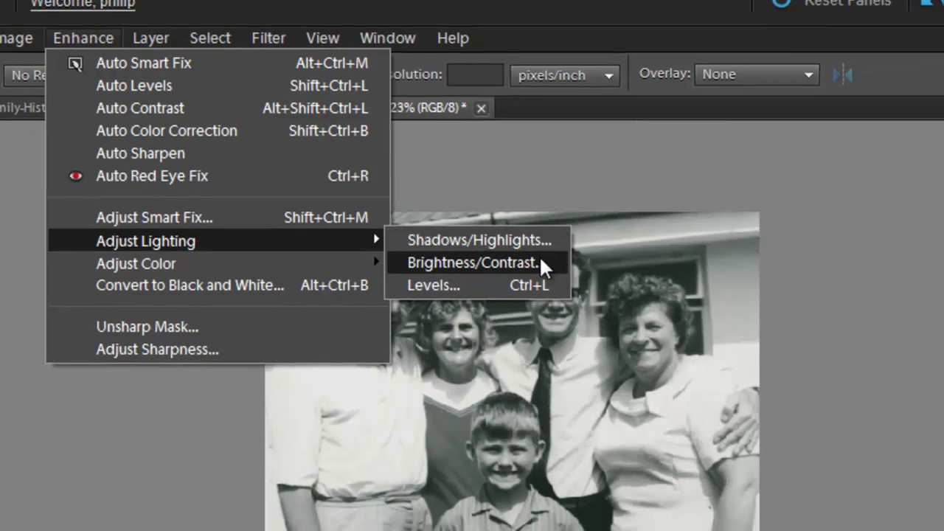
{"action": "left_click", "coordinate": [563, 292]}
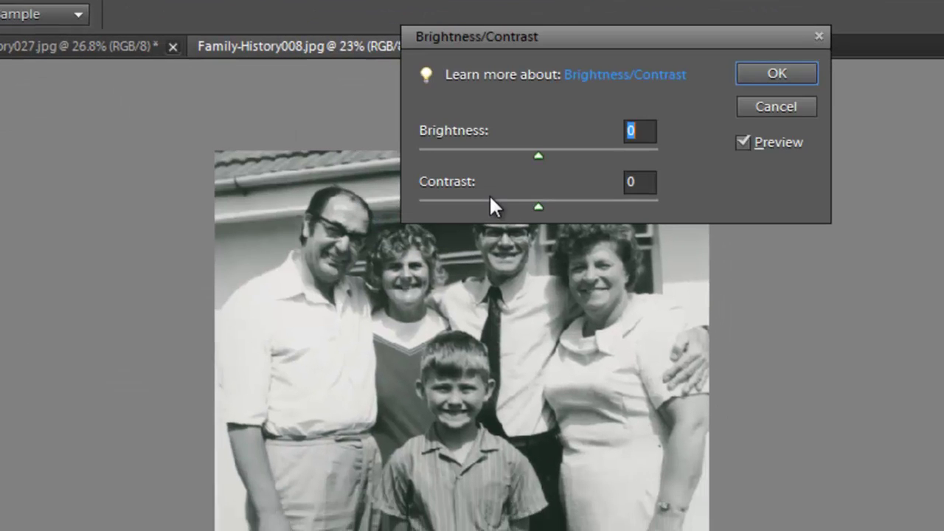
{"action": "left_click_drag", "start_coordinate": [704, 31], "coordinate": [805, 30]}
{"action": "mouse_move", "coordinate": [719, 129]}
{"action": "left_mouse_down"}
{"action": "mouse_move", "coordinate": [752, 135]}
{"action": "mouse_move", "coordinate": [713, 132]}
{"action": "mouse_move", "coordinate": [730, 131]}
{"action": "left_mouse_up"}
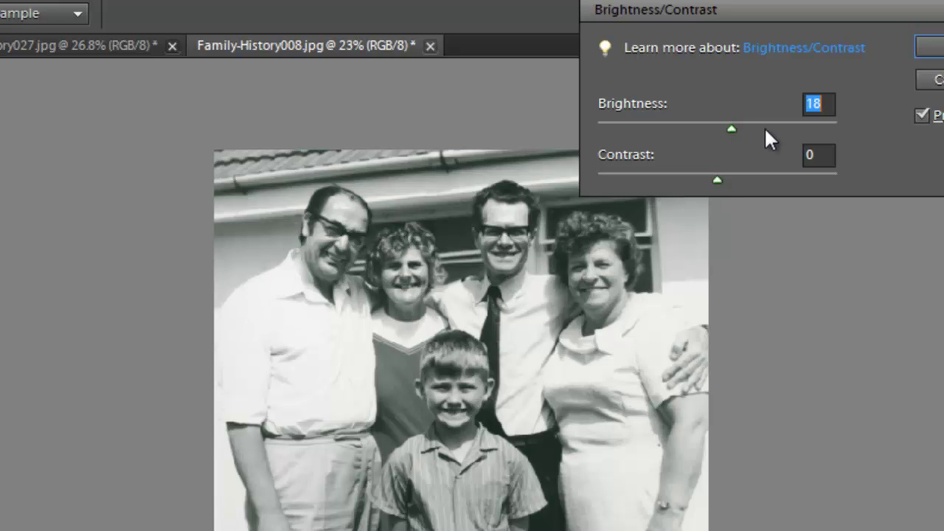
{"action": "left_click_drag", "start_coordinate": [717, 179], "coordinate": [621, 210]}
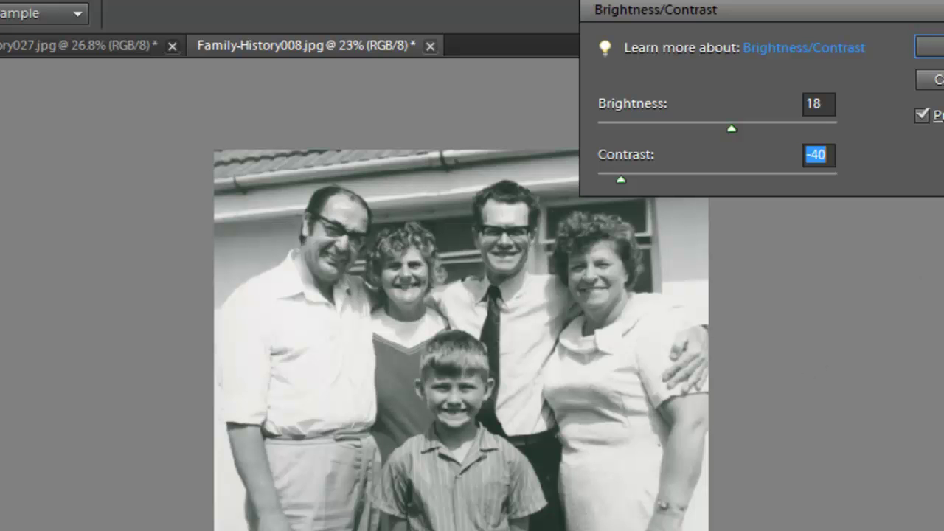
Cancel Brightness/Contrast and bring up Shadows/Highlights, moving its panel off the photo.
{"action": "left_click", "coordinate": [931, 79]}
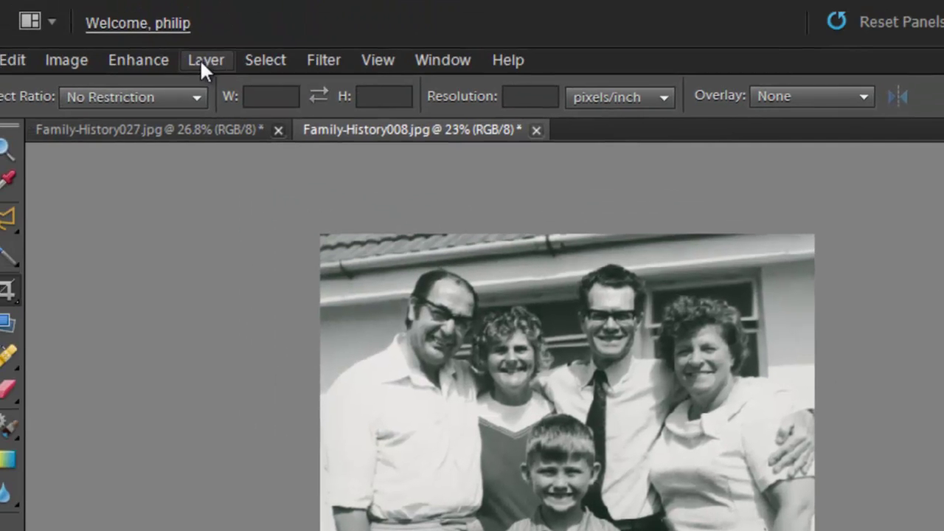
{"action": "left_click", "coordinate": [148, 66]}
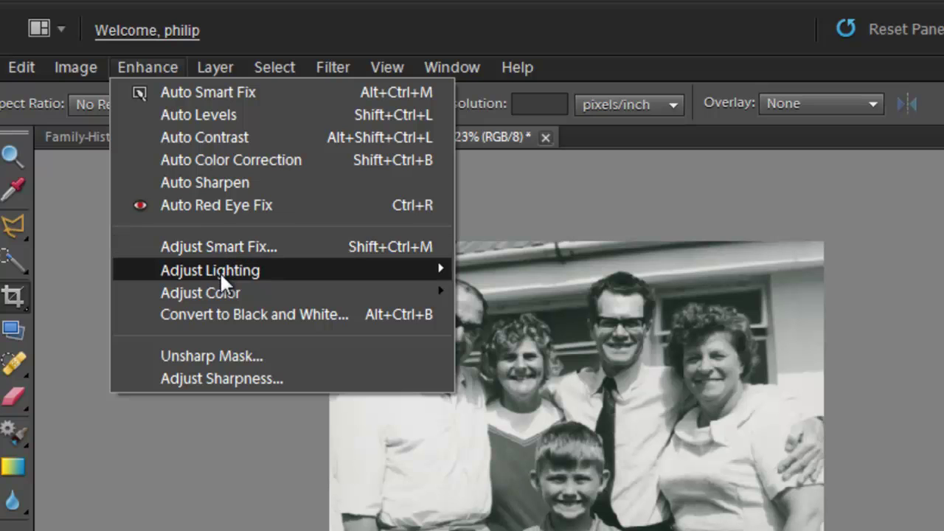
{"action": "mouse_move", "coordinate": [219, 270]}
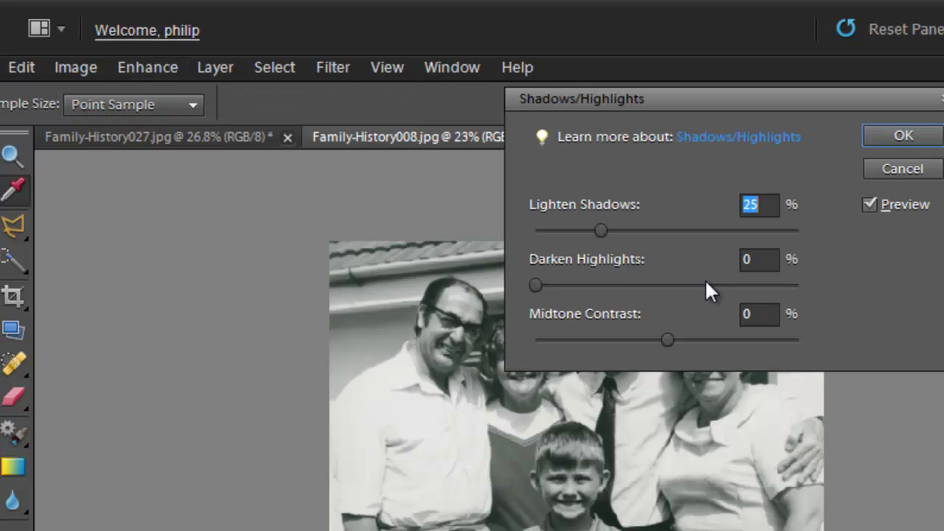
{"action": "left_click_drag", "start_coordinate": [781, 104], "coordinate": [941, 83]}
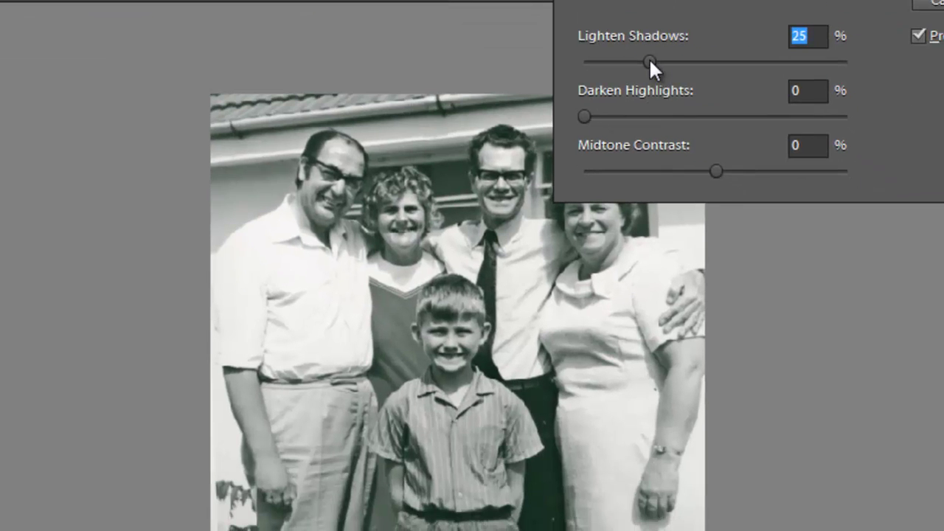
Set Lighten Shadows to 22%, Darken Highlights to 6% and Midtone Contrast to -57%.
{"action": "mouse_move", "coordinate": [650, 59]}
{"action": "left_mouse_down"}
{"action": "mouse_move", "coordinate": [789, 57]}
{"action": "mouse_move", "coordinate": [585, 82]}
{"action": "mouse_move", "coordinate": [642, 75]}
{"action": "left_mouse_up"}
{"action": "left_click_drag", "start_coordinate": [583, 117], "coordinate": [602, 150]}
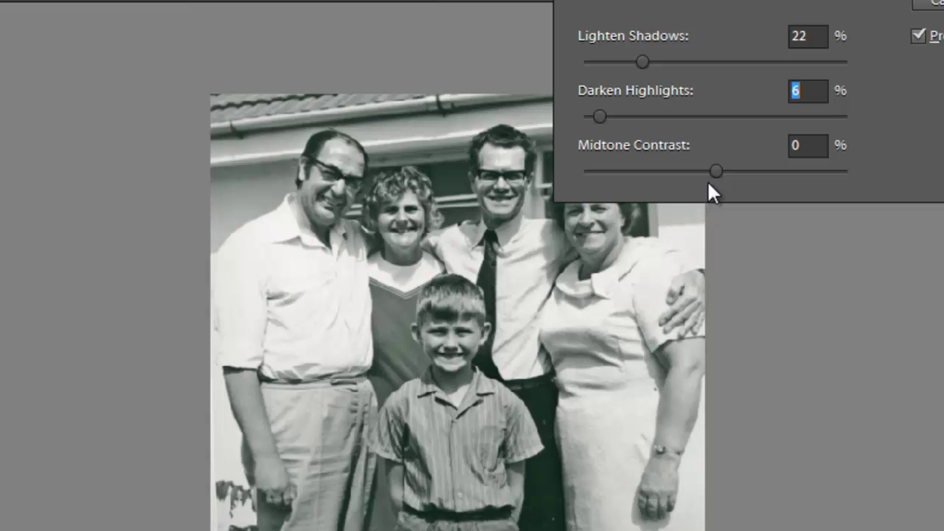
{"action": "left_click_drag", "start_coordinate": [716, 173], "coordinate": [648, 194]}
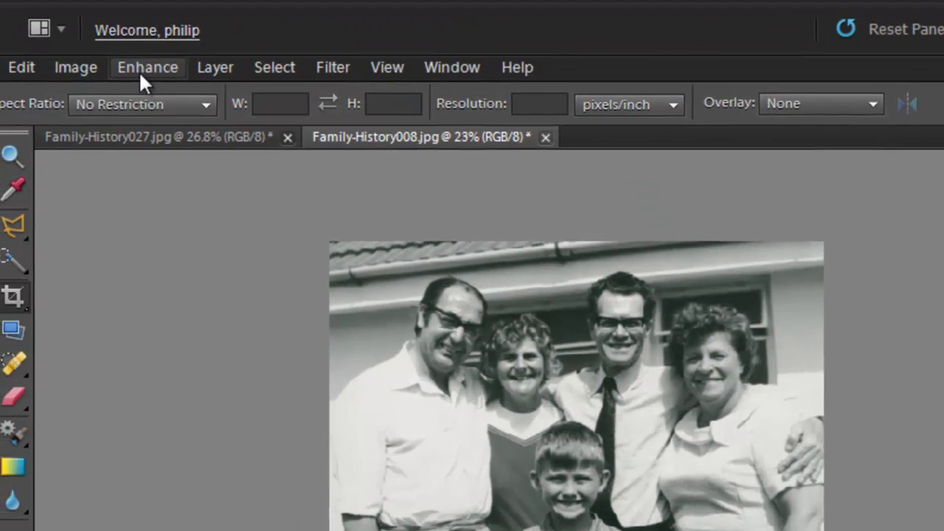
Open Enhance > Adjust Lighting > Levels and drag the dialog beside the family photo.
{"action": "left_click", "coordinate": [108, 19]}
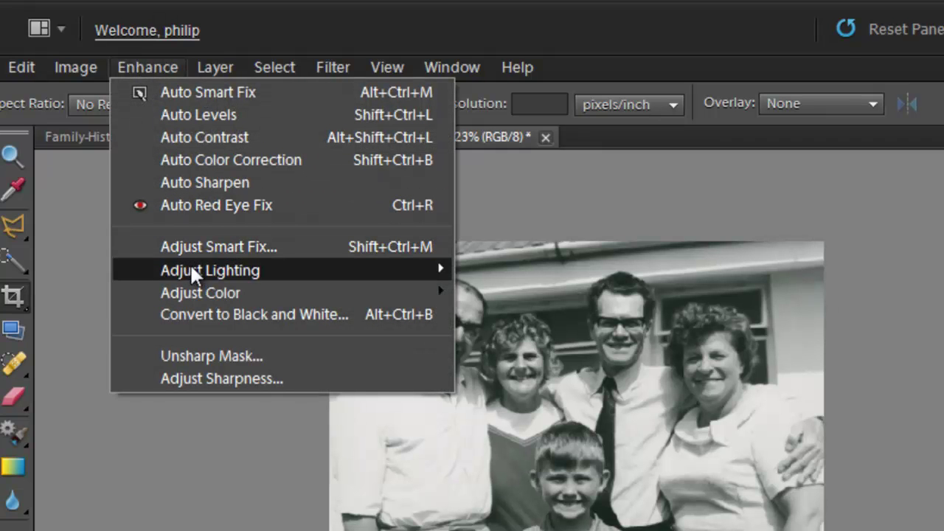
{"action": "mouse_move", "coordinate": [197, 268]}
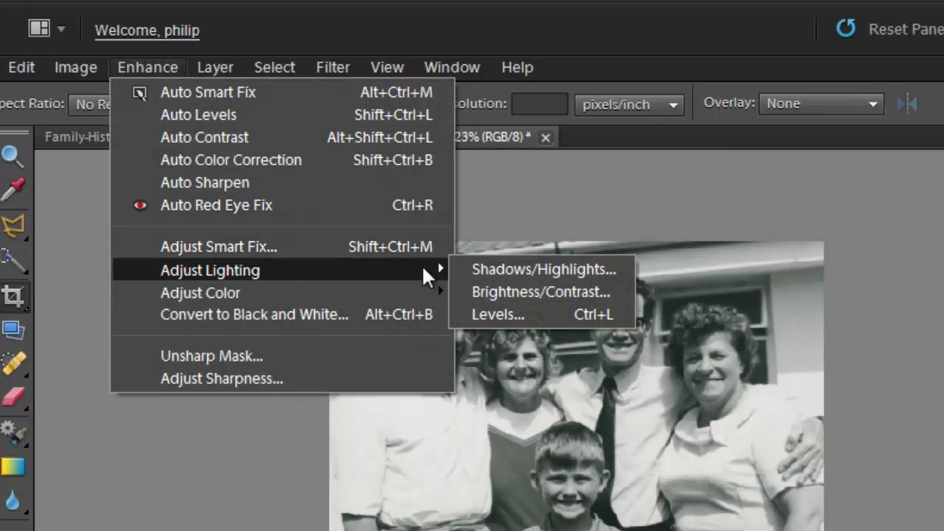
{"action": "left_click", "coordinate": [518, 314]}
{"action": "left_click_drag", "start_coordinate": [827, 45], "coordinate": [824, 9]}
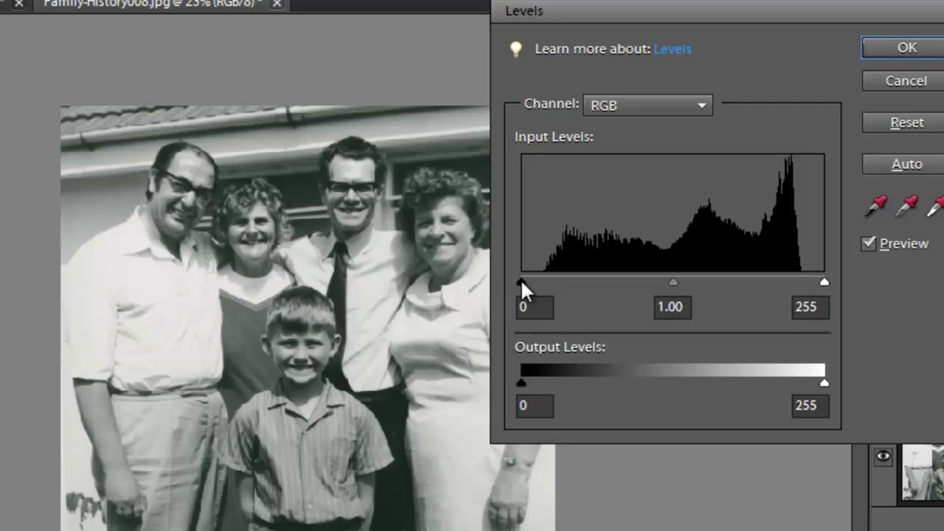
Experiment with the Levels black and white input sliders, aiming for black 17 and white 255.
{"action": "left_click_drag", "start_coordinate": [522, 282], "coordinate": [545, 281]}
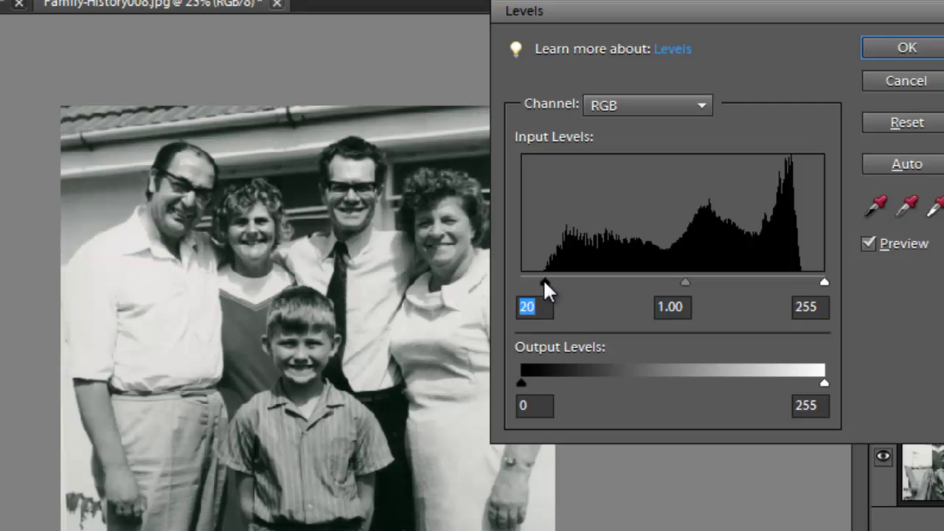
{"action": "left_click_drag", "start_coordinate": [823, 281], "coordinate": [803, 281]}
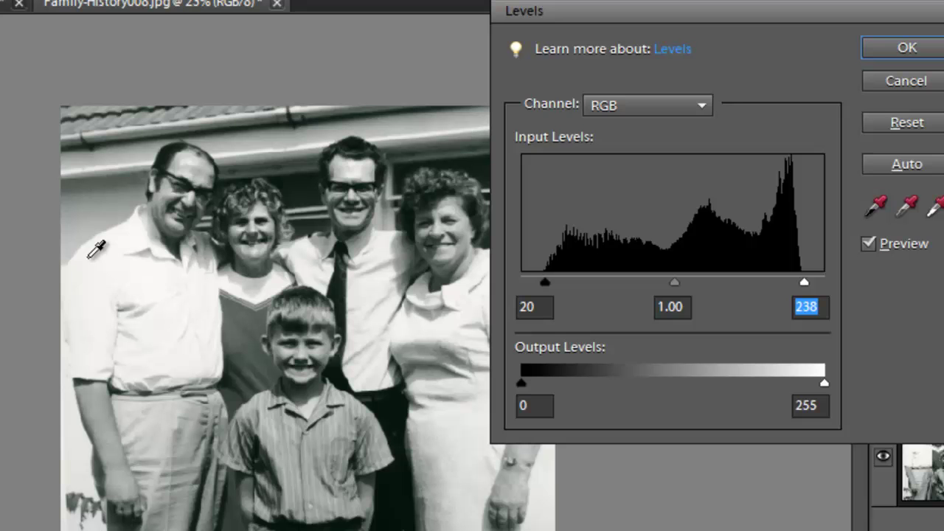
{"action": "left_click_drag", "start_coordinate": [545, 282], "coordinate": [521, 282]}
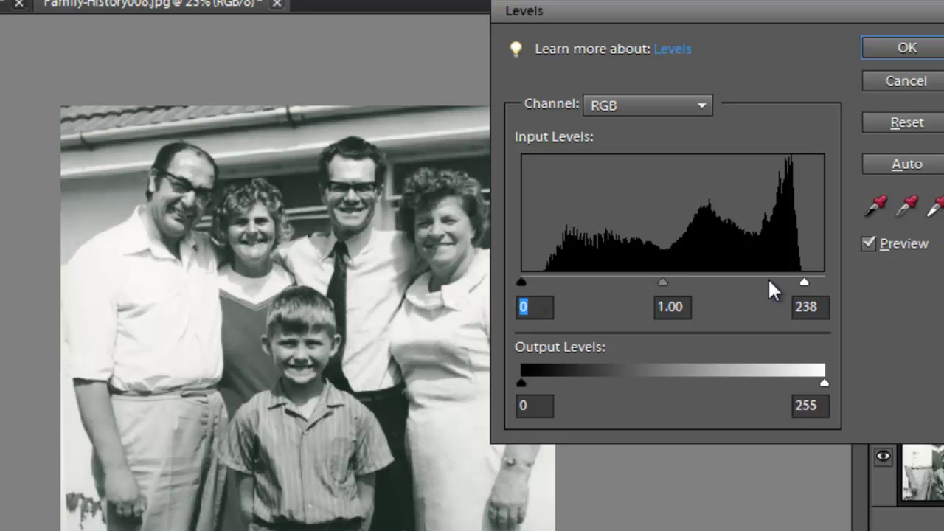
{"action": "left_click_drag", "start_coordinate": [805, 281], "coordinate": [842, 278]}
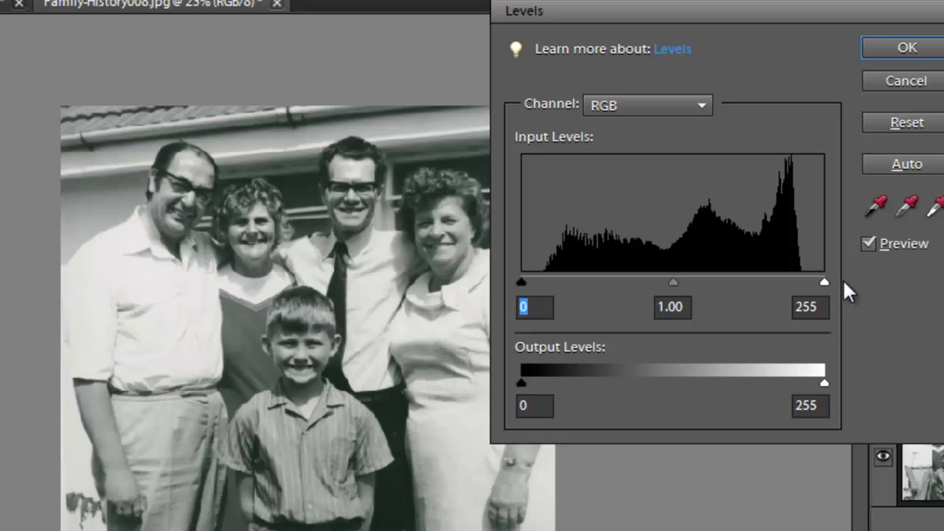
{"action": "key", "text": "alt"}
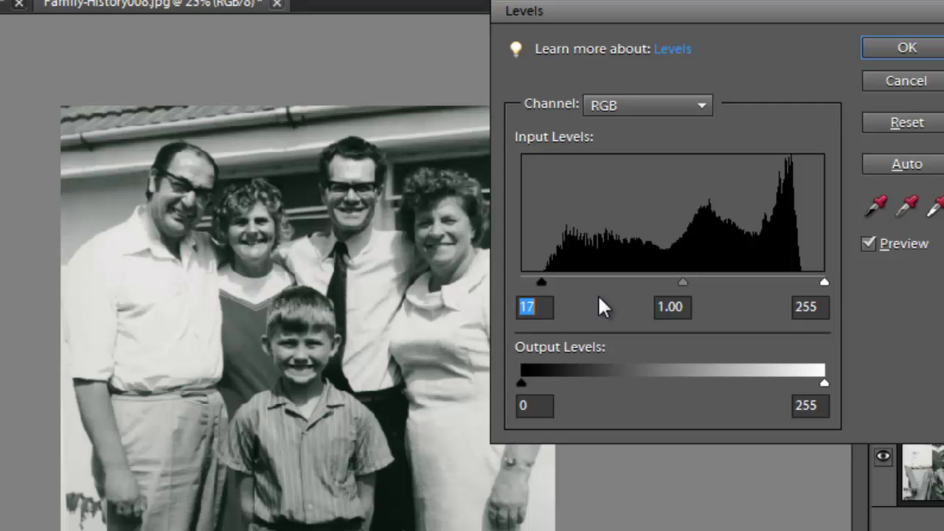
Use the Alt clipping preview to set white input to 239, set midtones to 1.26, and apply Levels.
{"action": "key", "text": "alt"}
{"action": "left_click_drag", "start_coordinate": [825, 279], "coordinate": [819, 279]}
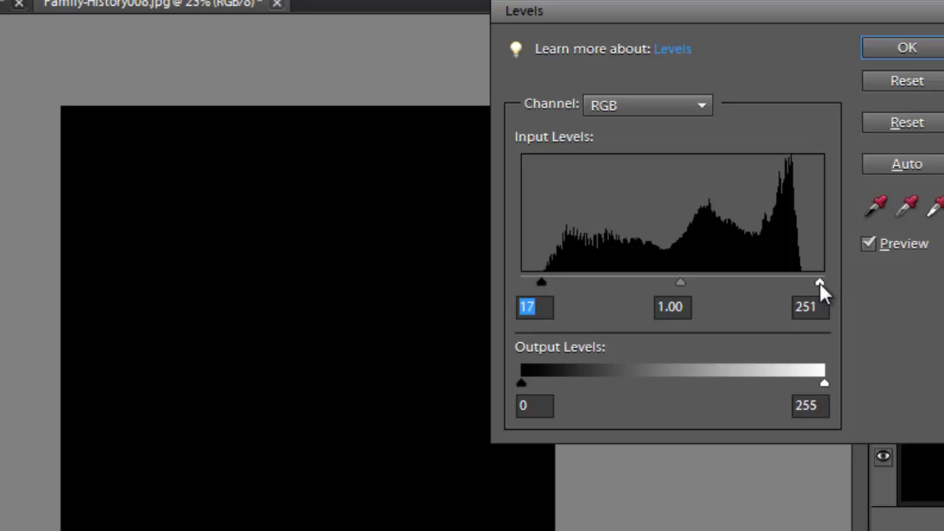
{"action": "left_click_drag", "start_coordinate": [818, 281], "coordinate": [795, 286]}
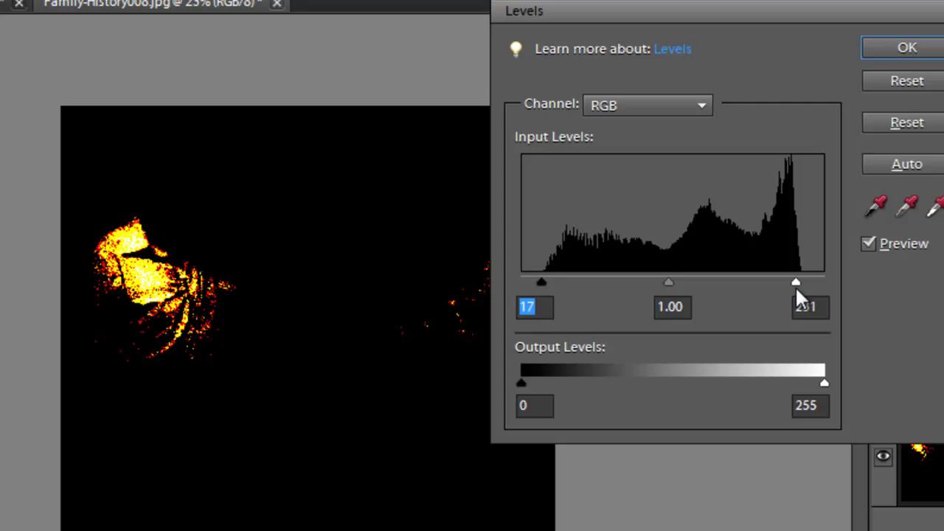
{"action": "left_click_drag", "start_coordinate": [796, 286], "coordinate": [803, 286]}
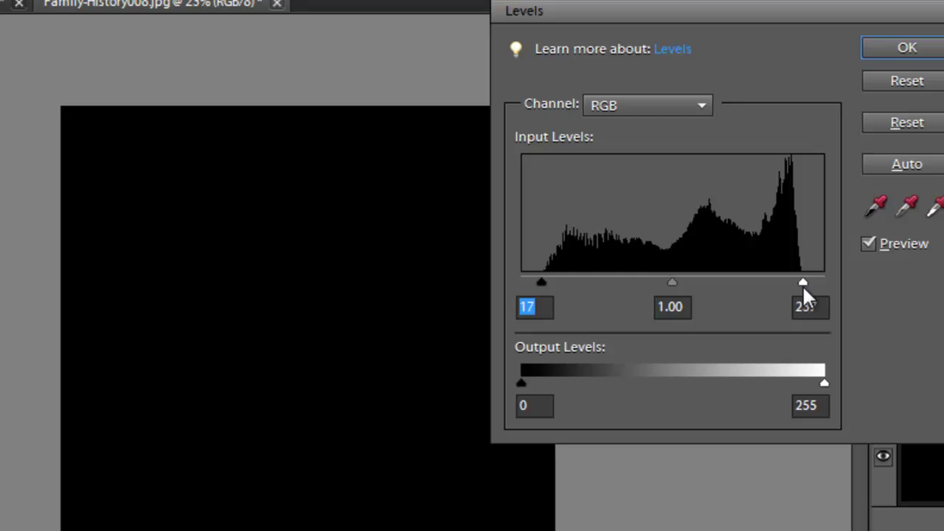
{"action": "left_click_drag", "start_coordinate": [803, 285], "coordinate": [809, 284]}
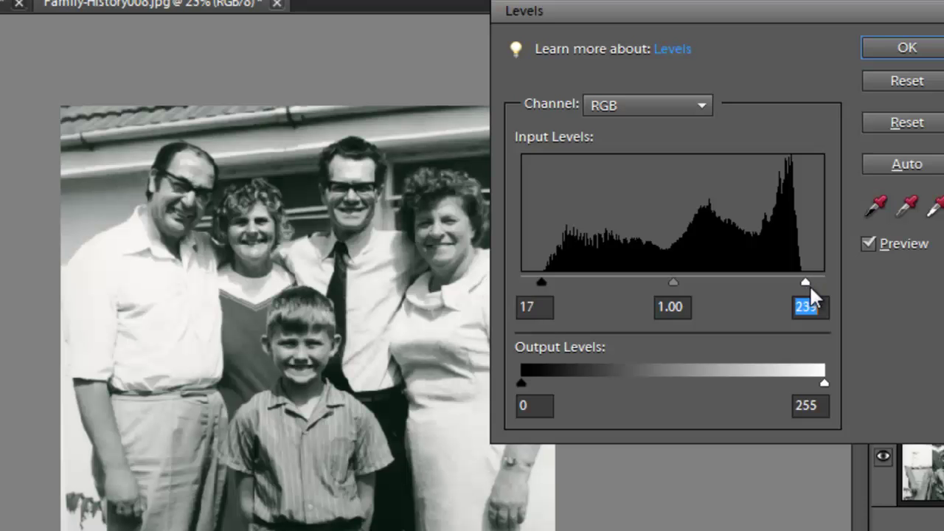
{"action": "key", "text": "alt"}
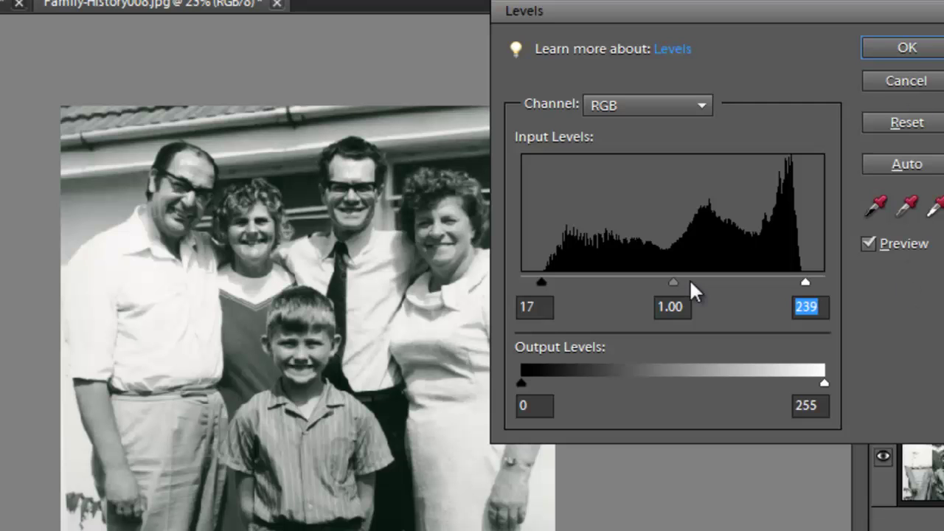
{"action": "left_click_drag", "start_coordinate": [674, 283], "coordinate": [652, 292]}
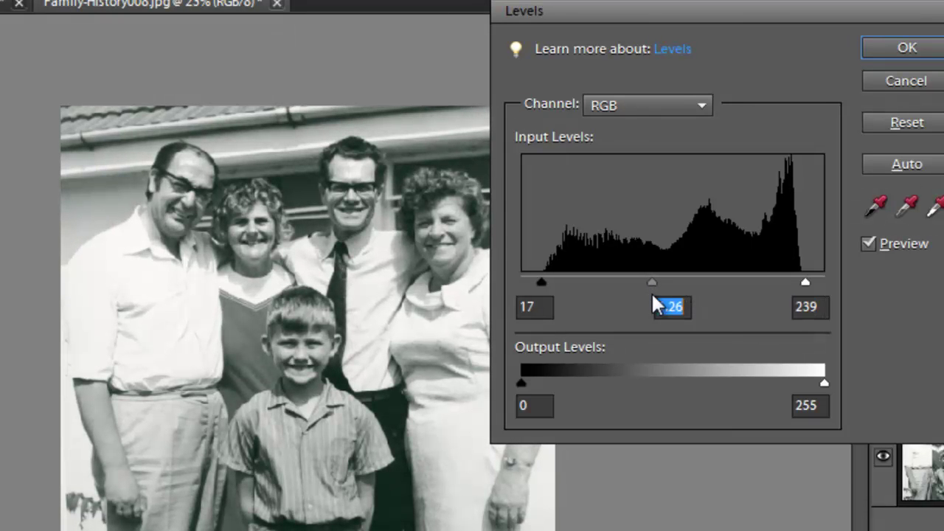
{"action": "left_click", "coordinate": [896, 47]}
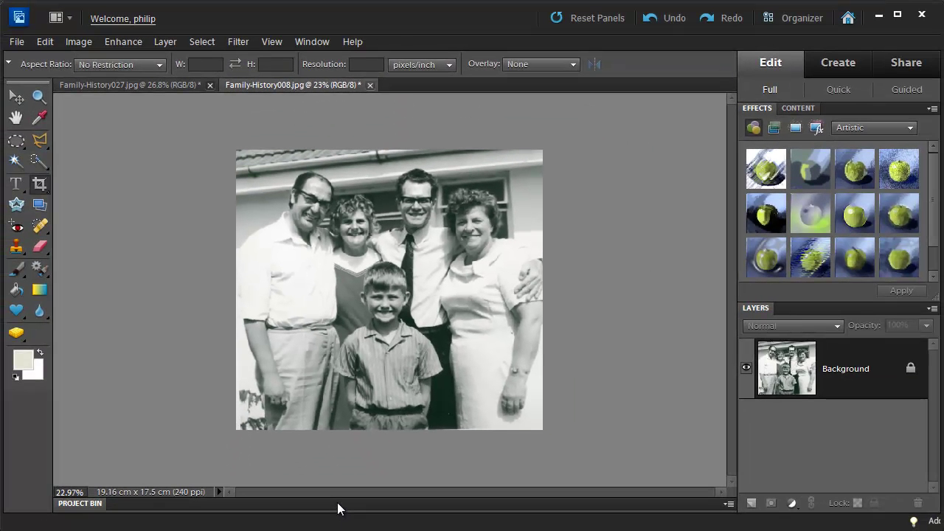
Switch to the lavender scan Family-History027.jpg via the Project Bin and apply Auto Color Correction.
{"action": "left_click", "coordinate": [337, 503]}
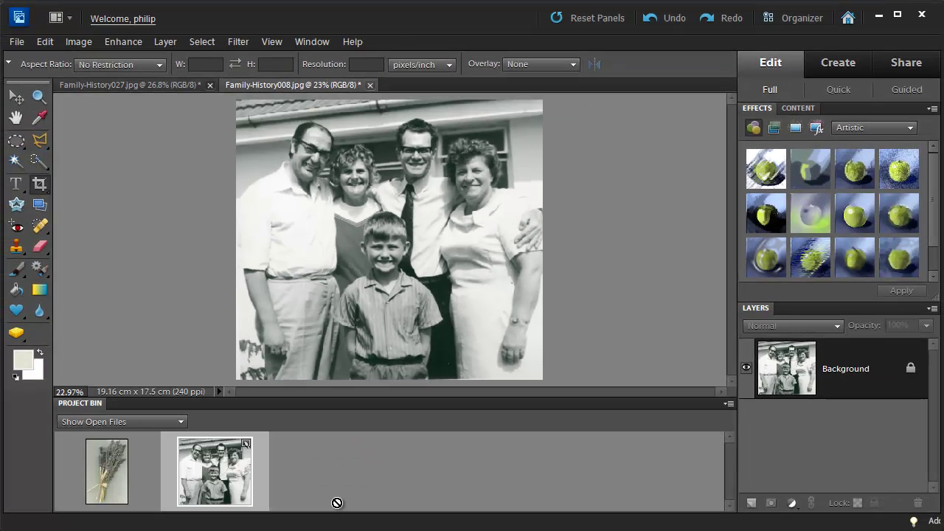
{"action": "left_click", "coordinate": [117, 476]}
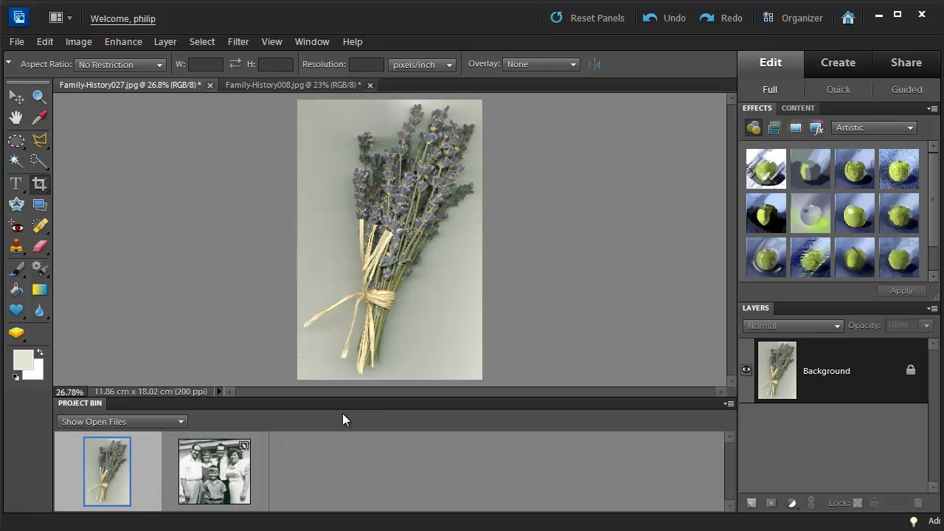
{"action": "left_click", "coordinate": [350, 398]}
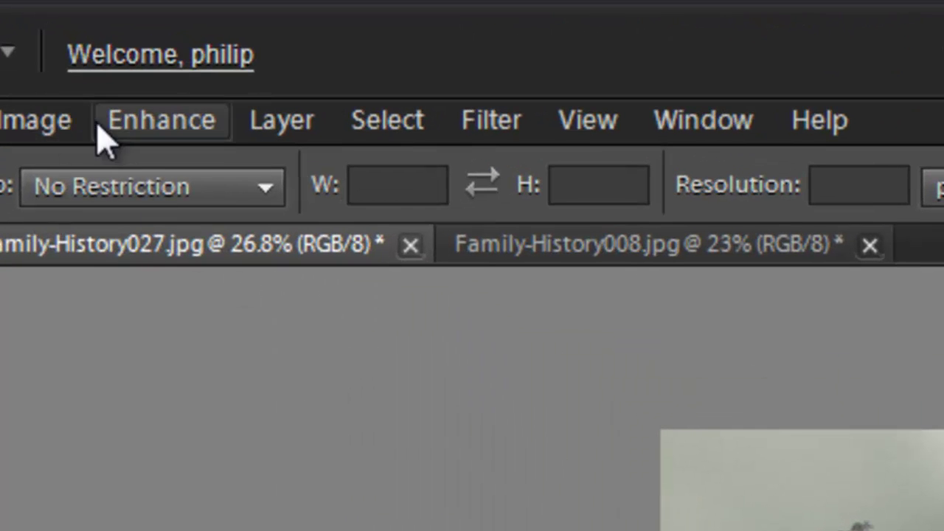
{"action": "left_click", "coordinate": [103, 131]}
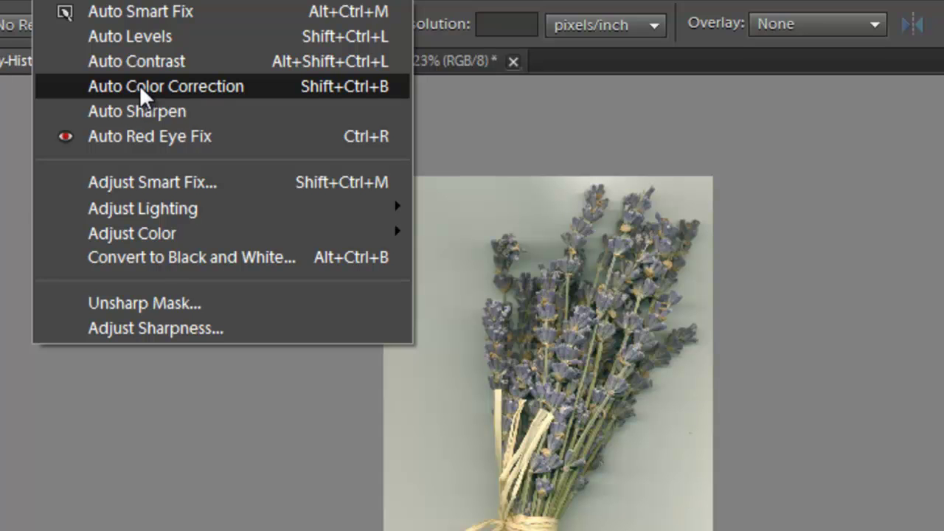
{"action": "left_click", "coordinate": [139, 86]}
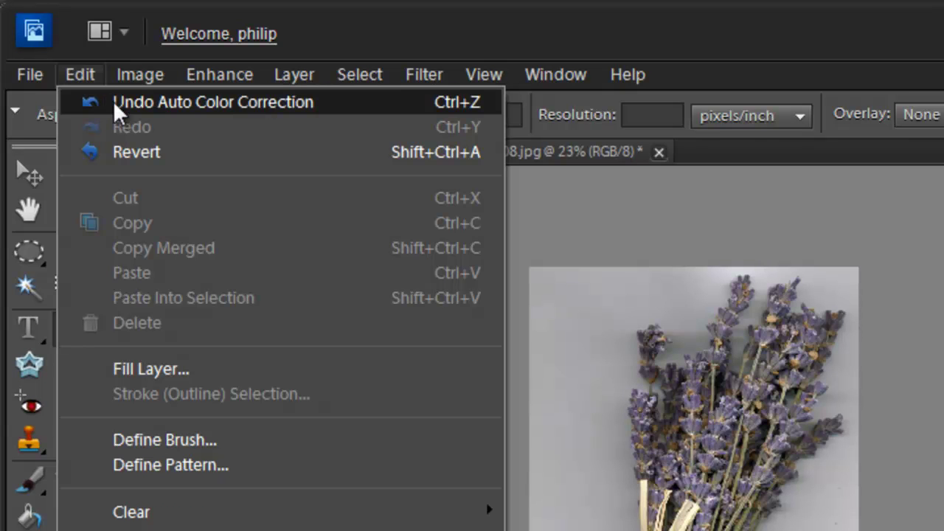
Undo Auto Color Correction, then remove the lavender scan's colour cast using its grey background.
{"action": "left_click", "coordinate": [113, 102]}
{"action": "left_click", "coordinate": [224, 75]}
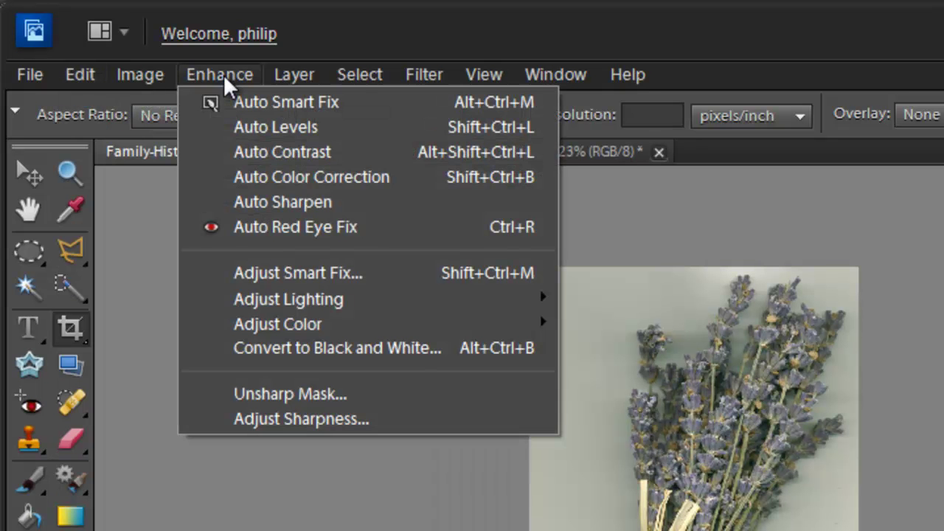
{"action": "mouse_move", "coordinate": [307, 320]}
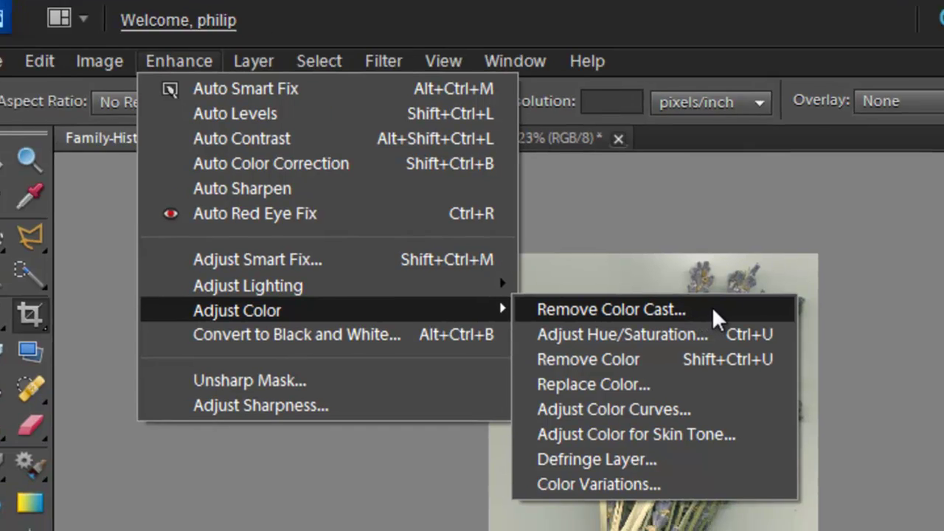
{"action": "left_click", "coordinate": [753, 322]}
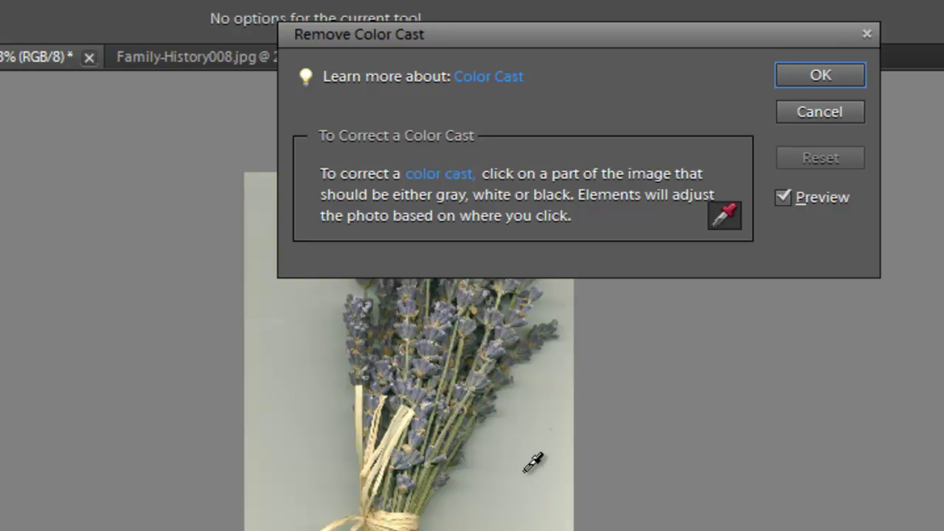
{"action": "left_click", "coordinate": [524, 472]}
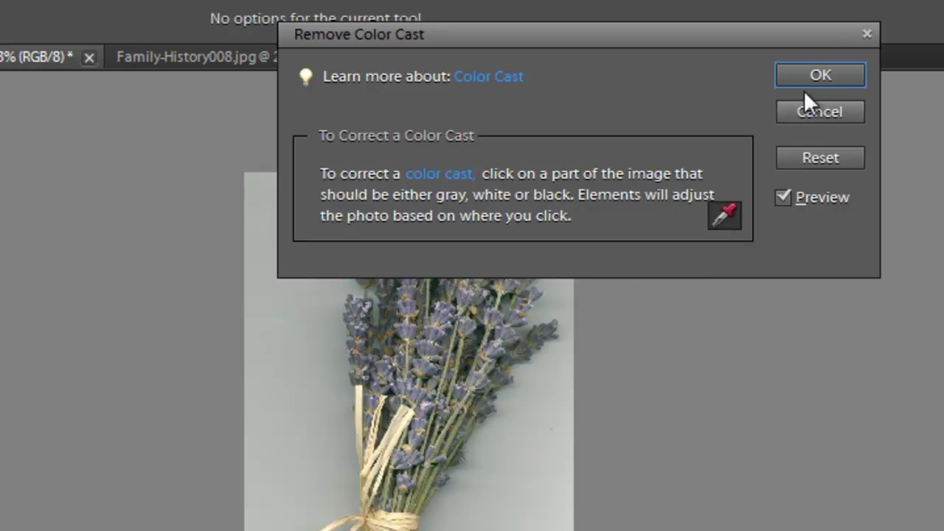
{"action": "left_click", "coordinate": [817, 70]}
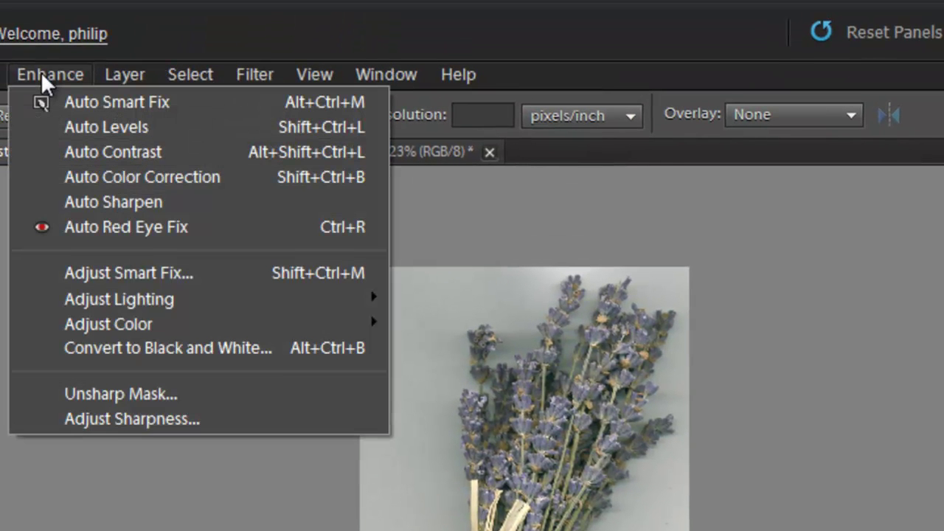
Try Hue/Saturation at Saturation +66, then +29, and cancel without applying.
{"action": "mouse_move", "coordinate": [129, 320]}
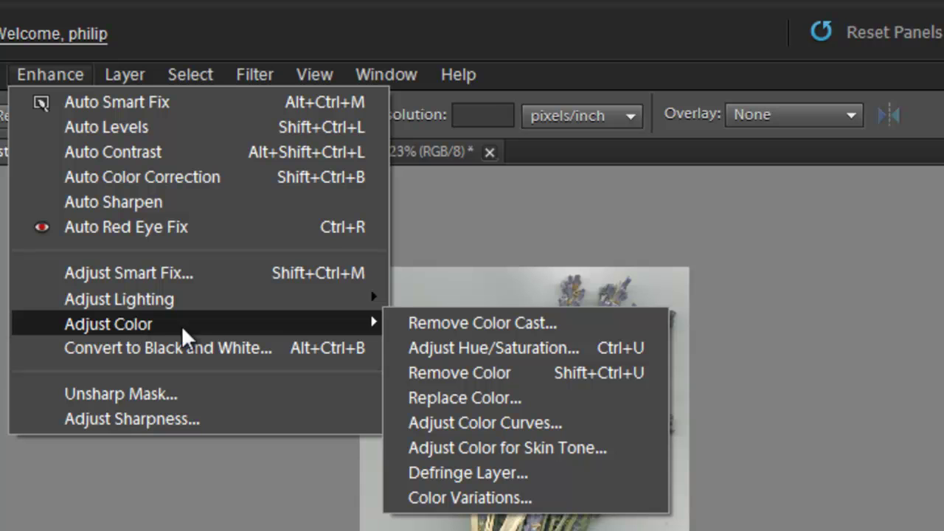
{"action": "left_click", "coordinate": [451, 347]}
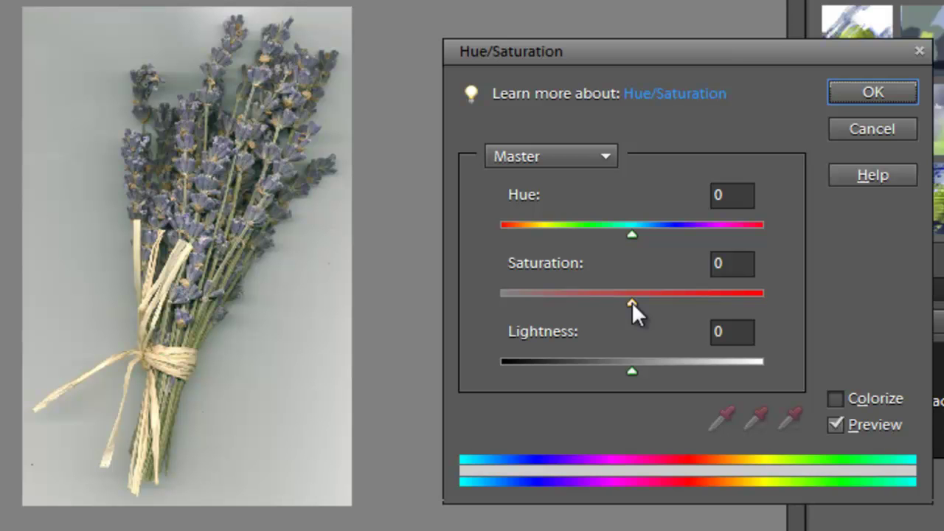
{"action": "left_click_drag", "start_coordinate": [631, 303], "coordinate": [719, 302]}
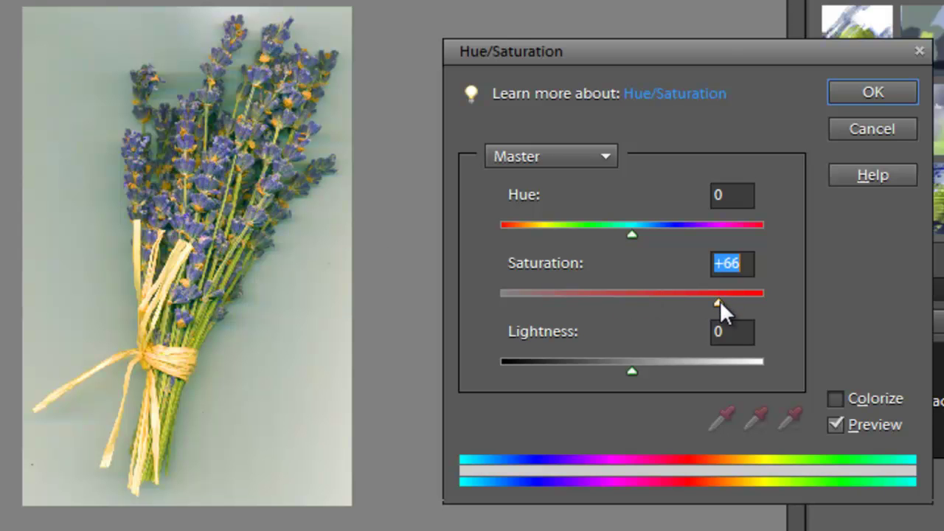
{"action": "left_click_drag", "start_coordinate": [719, 301], "coordinate": [670, 307]}
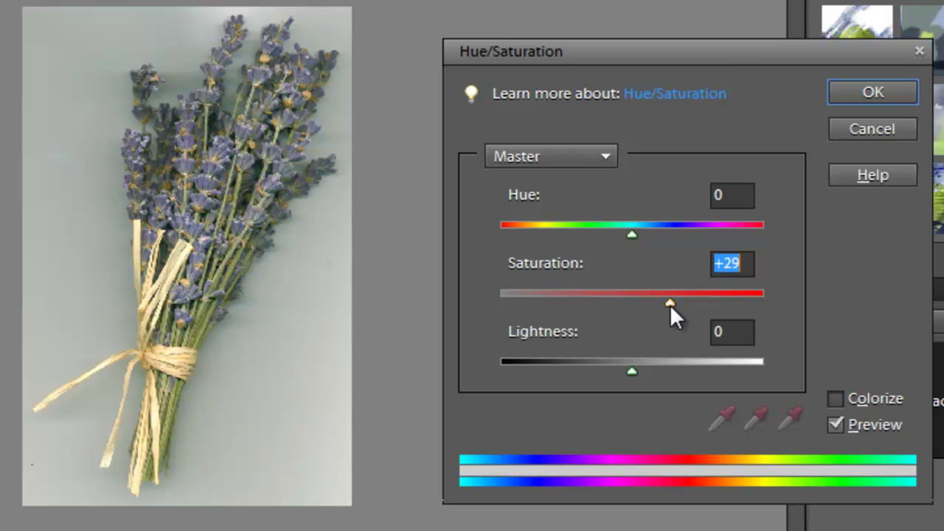
{"action": "left_click", "coordinate": [873, 130]}
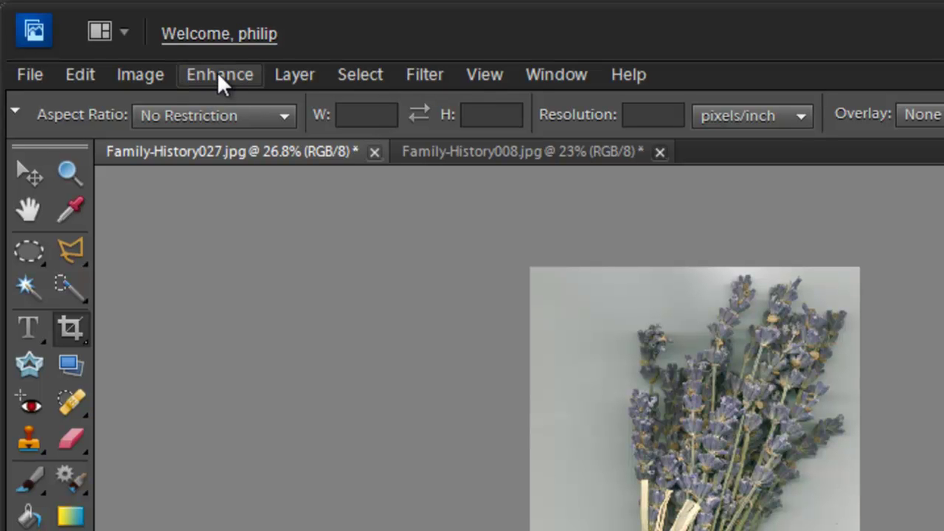
Undo Remove Color Cast and open Color Variations with the Amount slider lowered toward the middle.
{"action": "left_click", "coordinate": [94, 74]}
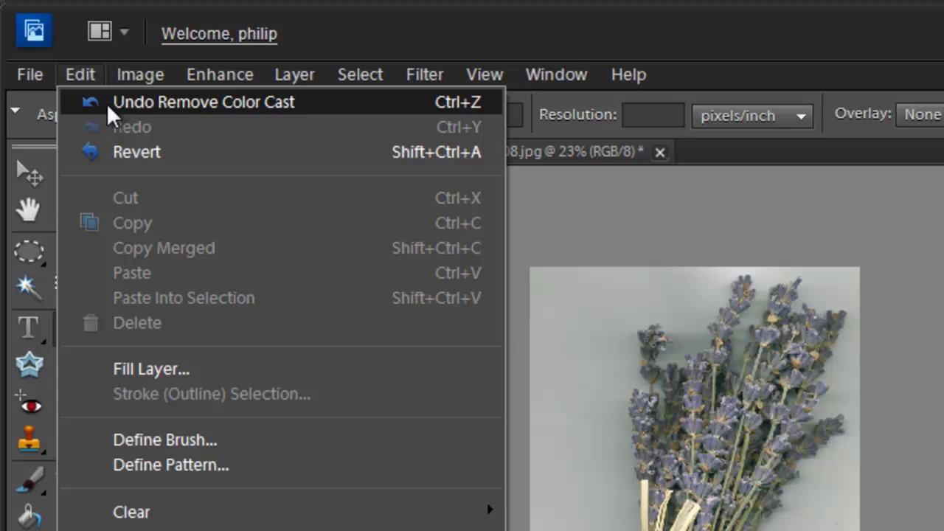
{"action": "left_click", "coordinate": [106, 102]}
{"action": "left_click", "coordinate": [239, 77]}
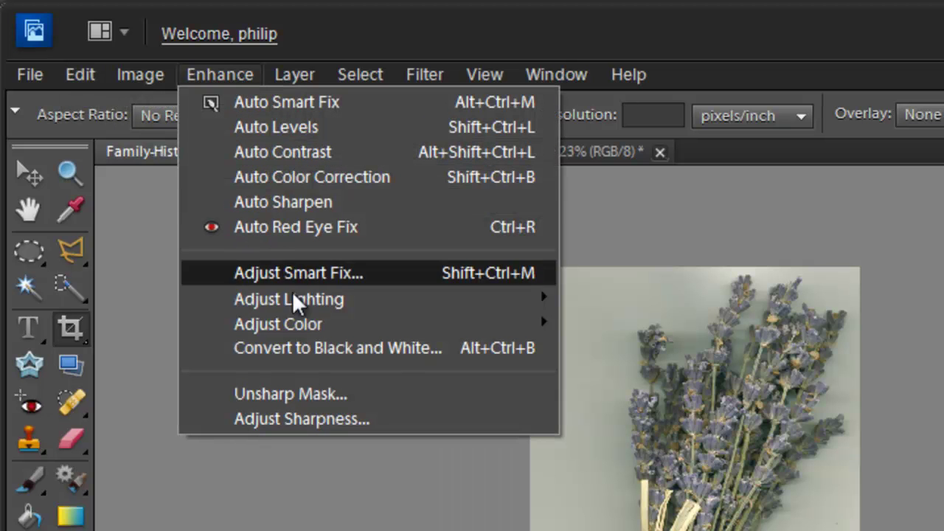
{"action": "mouse_move", "coordinate": [300, 325]}
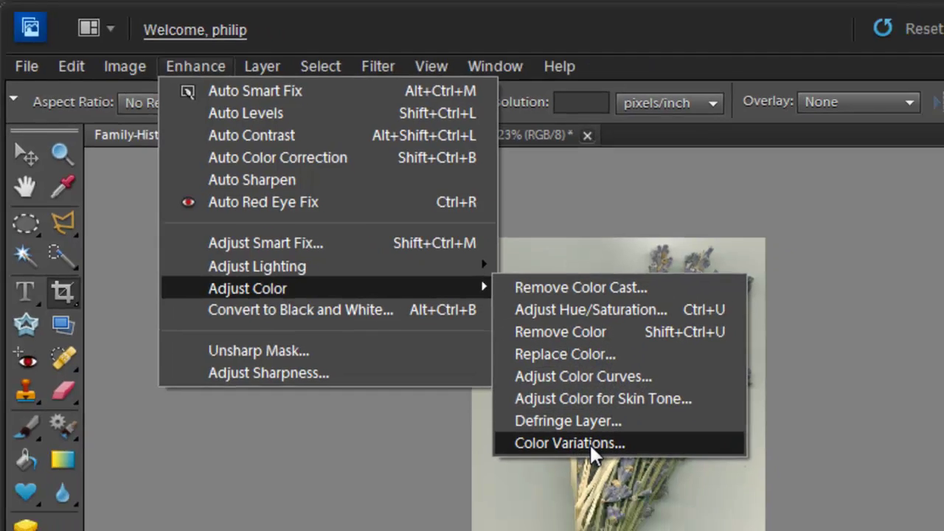
{"action": "left_click", "coordinate": [664, 498]}
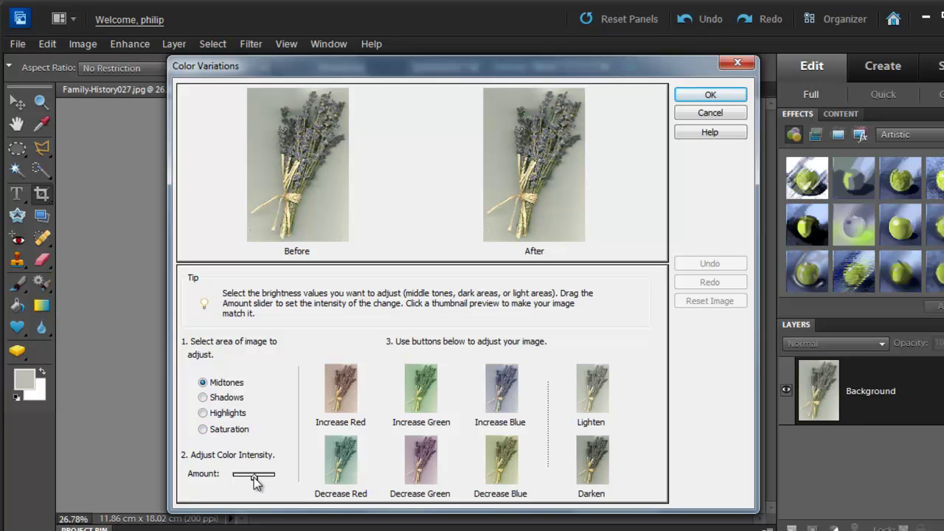
{"action": "left_click_drag", "start_coordinate": [254, 480], "coordinate": [276, 479]}
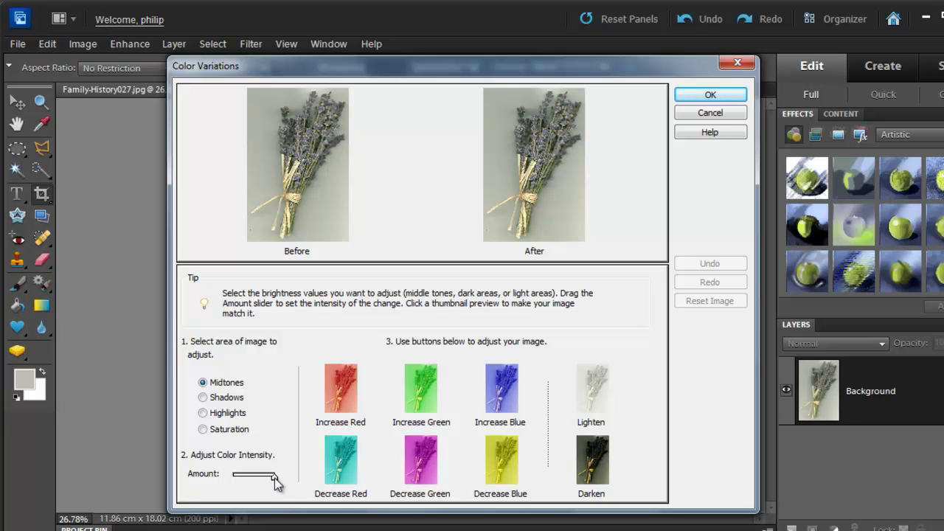
{"action": "left_click_drag", "start_coordinate": [274, 479], "coordinate": [253, 493]}
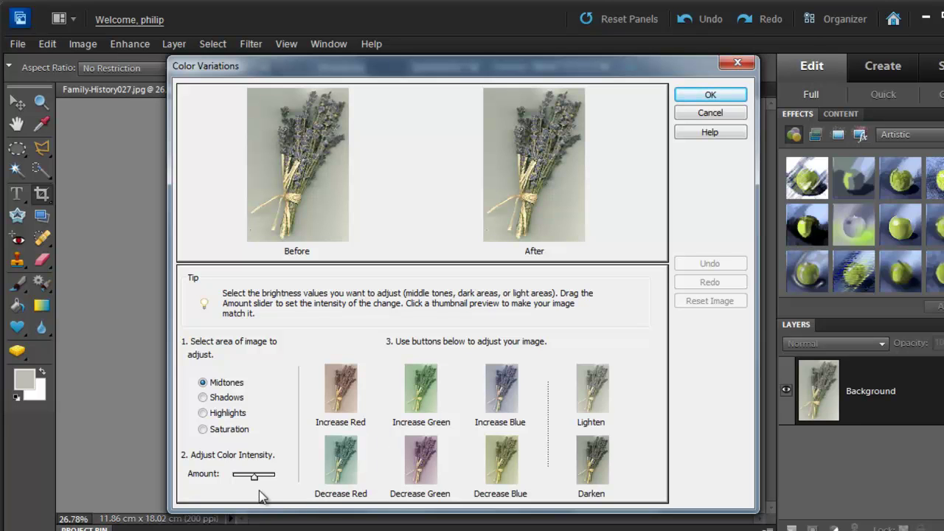
{"action": "left_click_drag", "start_coordinate": [254, 481], "coordinate": [241, 481]}
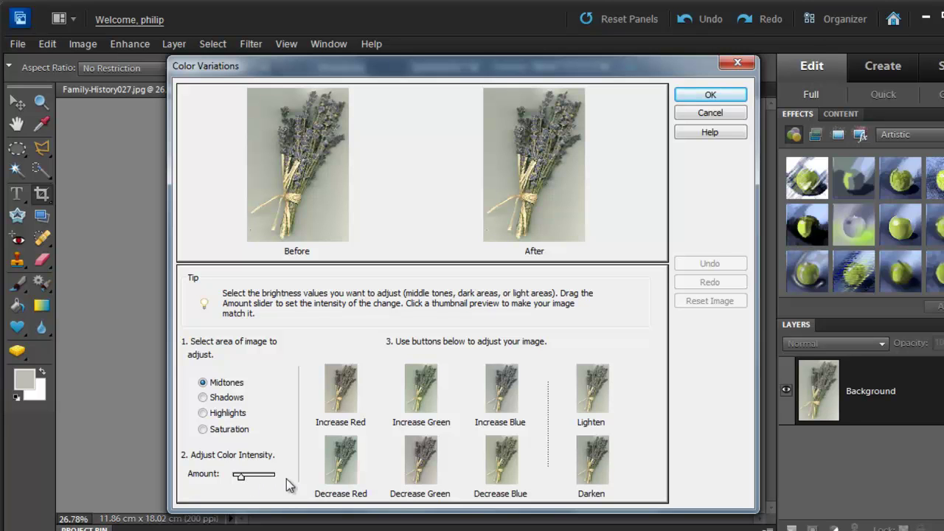
Decrease midtone green twice, add green back once, and confirm Color Variations with OK.
{"action": "left_click", "coordinate": [423, 458]}
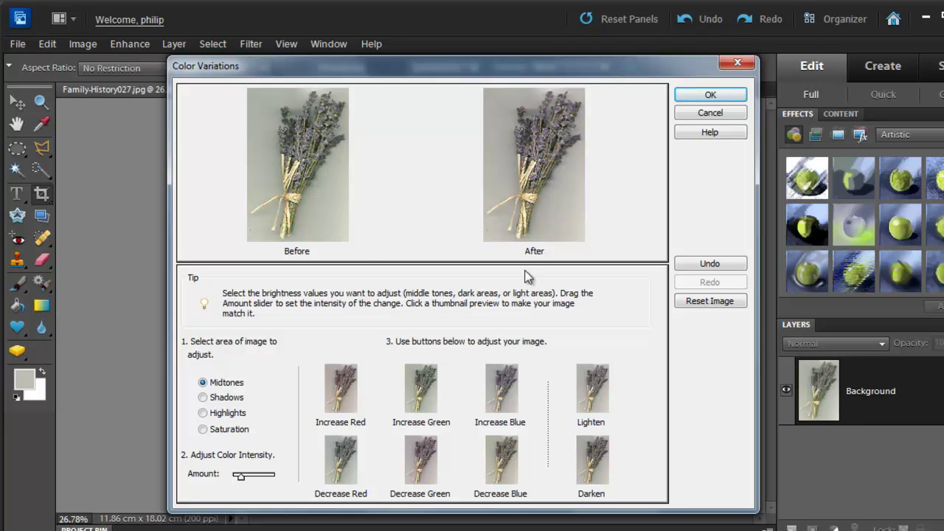
{"action": "left_click", "coordinate": [423, 471]}
{"action": "left_click", "coordinate": [419, 402]}
{"action": "left_click", "coordinate": [710, 95]}
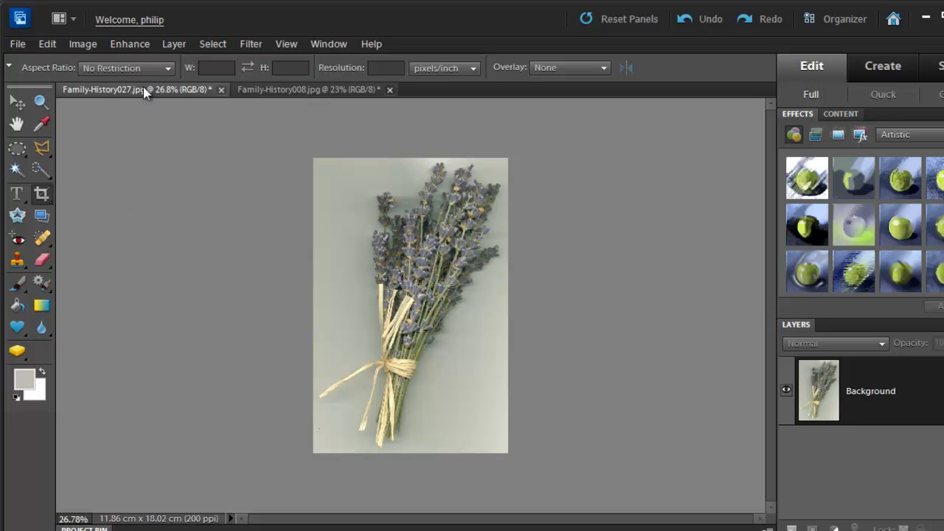
In Adjust Color Curves, try Increase Contrast and Increase Midtones styles, tweak midtone brightness, then close.
{"action": "left_click", "coordinate": [135, 44]}
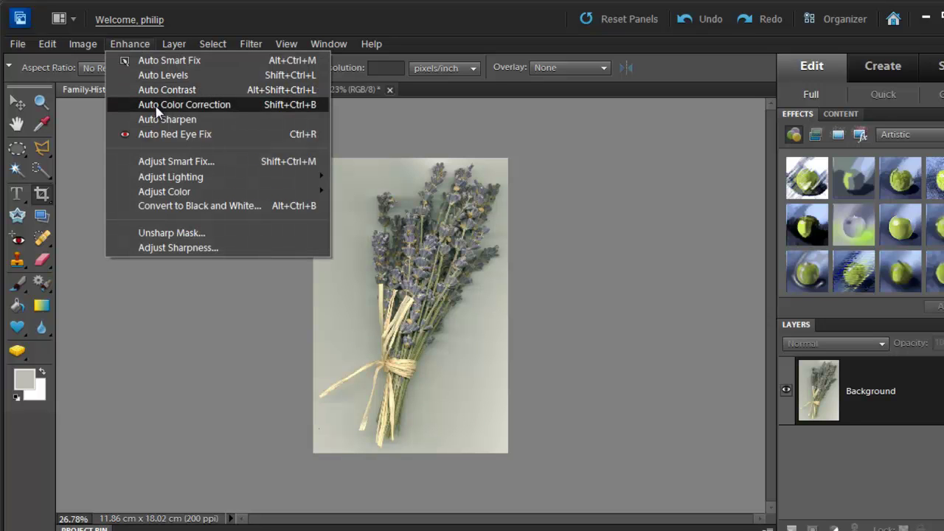
{"action": "mouse_move", "coordinate": [179, 194]}
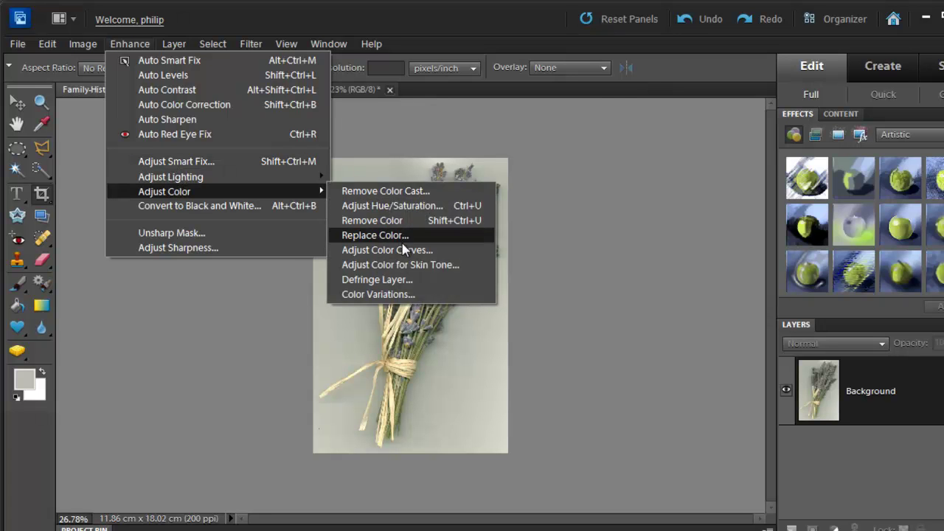
{"action": "left_click", "coordinate": [379, 251]}
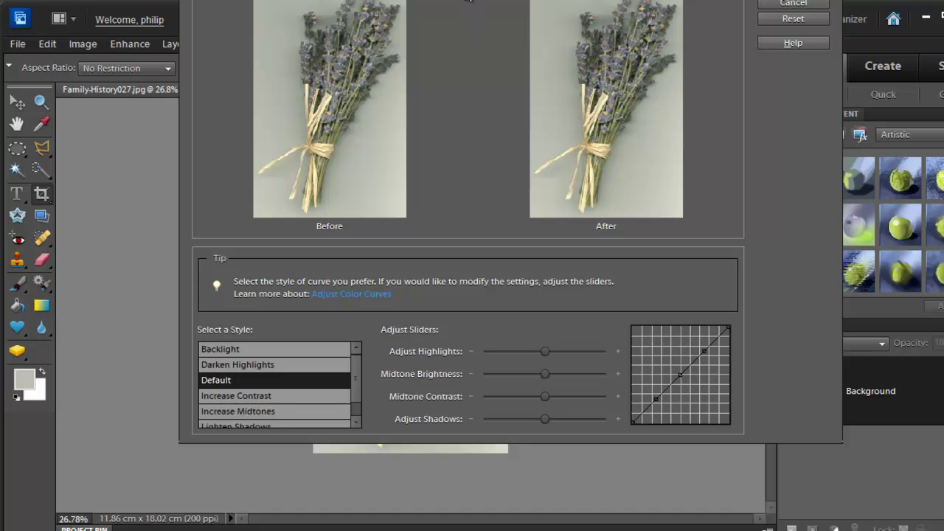
{"action": "left_click_drag", "start_coordinate": [472, 0], "coordinate": [508, 41]}
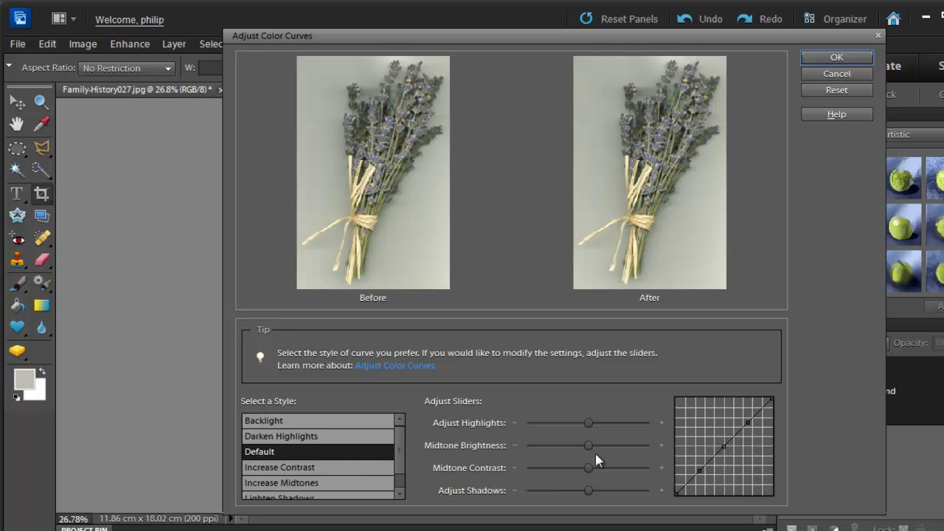
{"action": "mouse_move", "coordinate": [588, 446]}
{"action": "left_mouse_down"}
{"action": "mouse_move", "coordinate": [569, 445]}
{"action": "mouse_move", "coordinate": [588, 445]}
{"action": "left_mouse_up"}
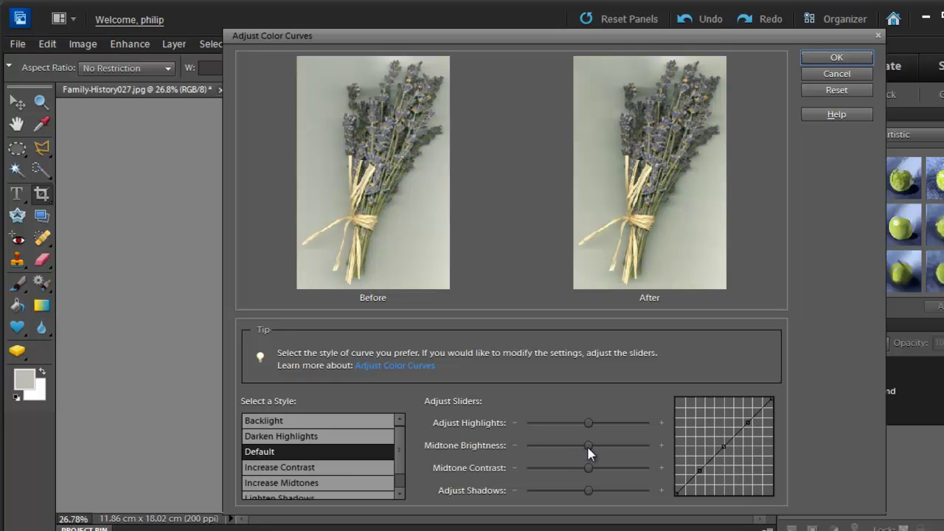
{"action": "left_click", "coordinate": [323, 467]}
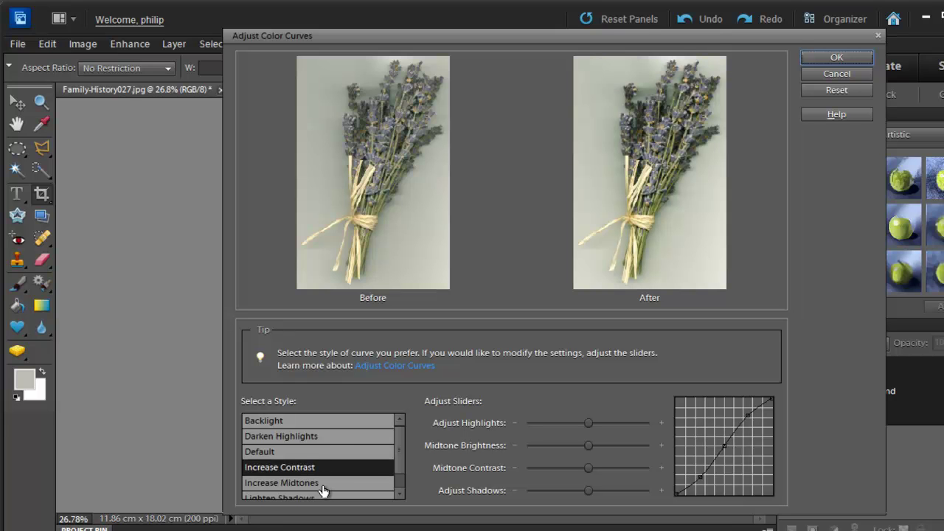
{"action": "left_click", "coordinate": [323, 490]}
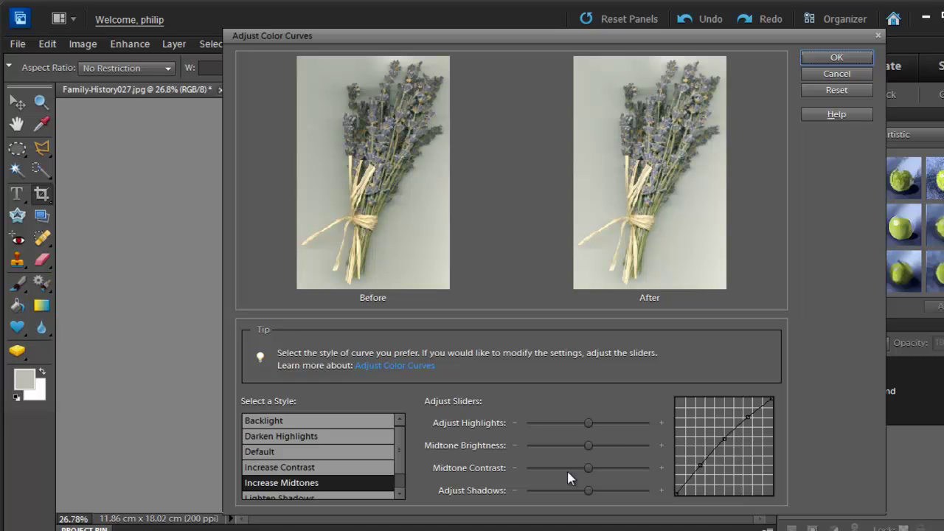
{"action": "left_click_drag", "start_coordinate": [588, 446], "coordinate": [583, 423]}
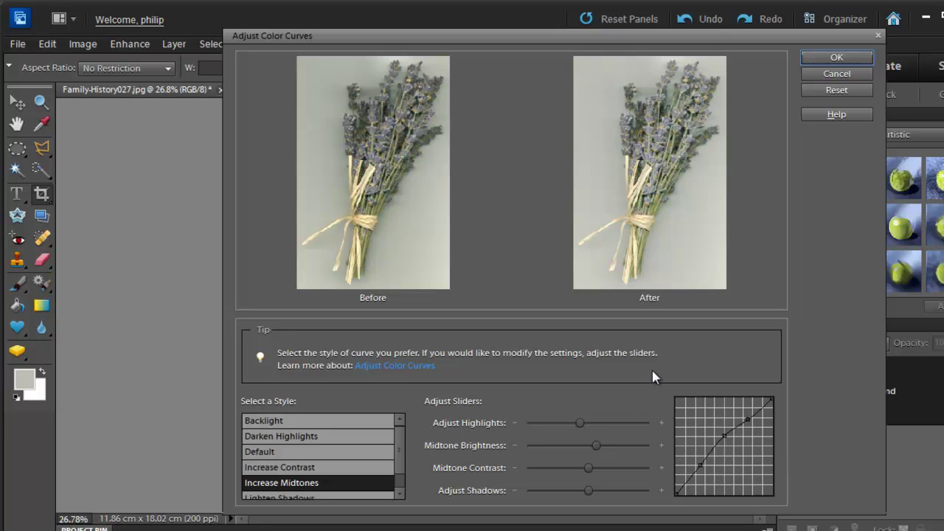
{"action": "left_click", "coordinate": [849, 79]}
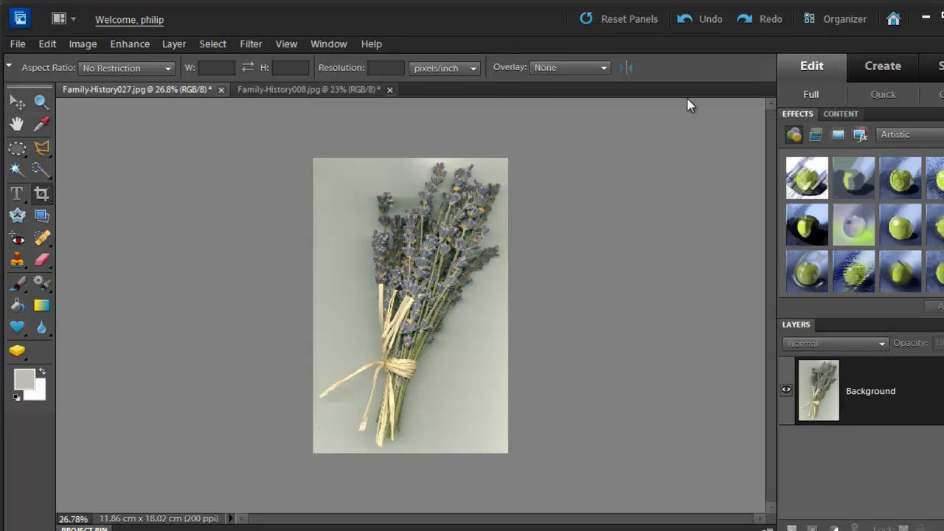
In Adjust Color for Skin Tone, sample the photo, raise Tan, lower Blush and adjust Temperature.
{"action": "left_click", "coordinate": [125, 48]}
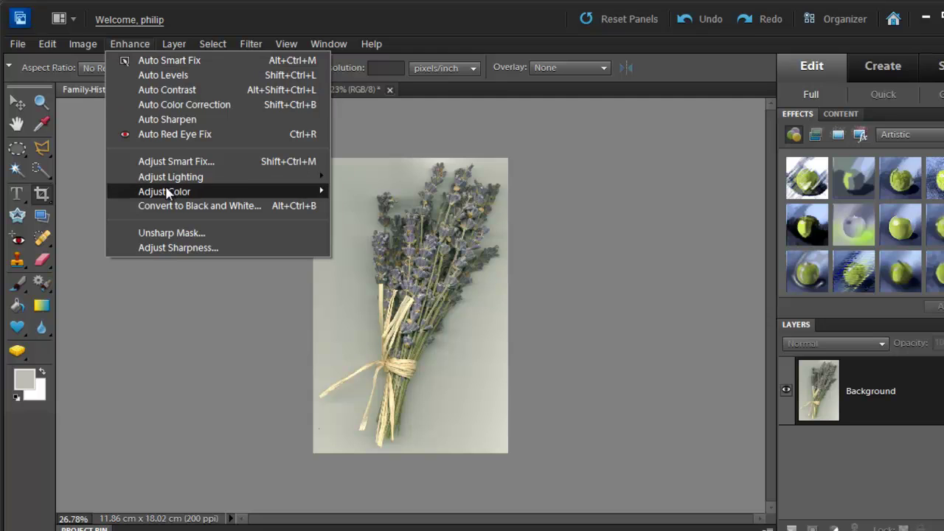
{"action": "mouse_move", "coordinate": [167, 191]}
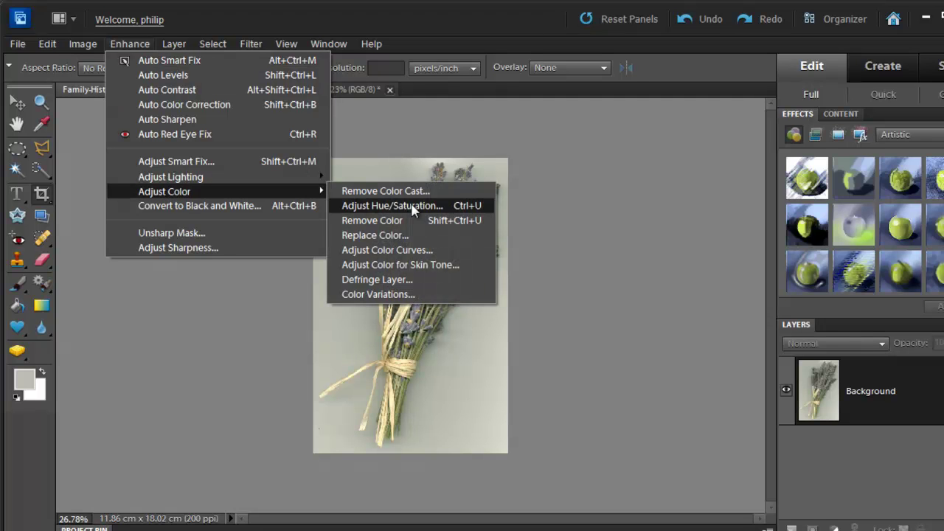
{"action": "left_click", "coordinate": [430, 273]}
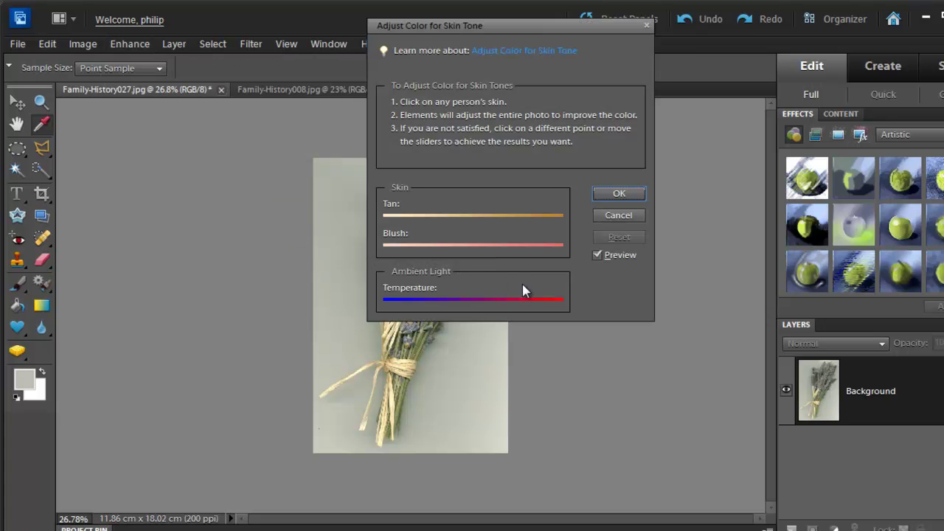
{"action": "left_click_drag", "start_coordinate": [576, 36], "coordinate": [708, 141]}
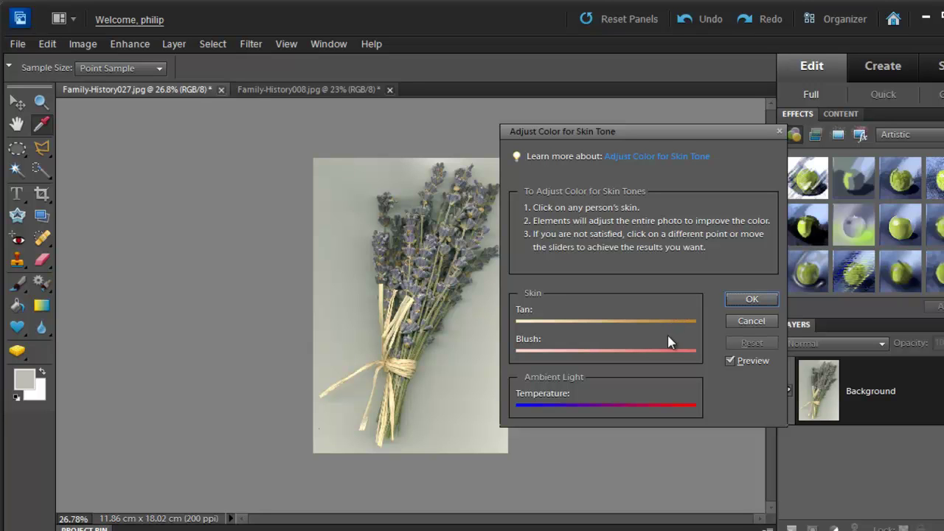
{"action": "left_click", "coordinate": [399, 322]}
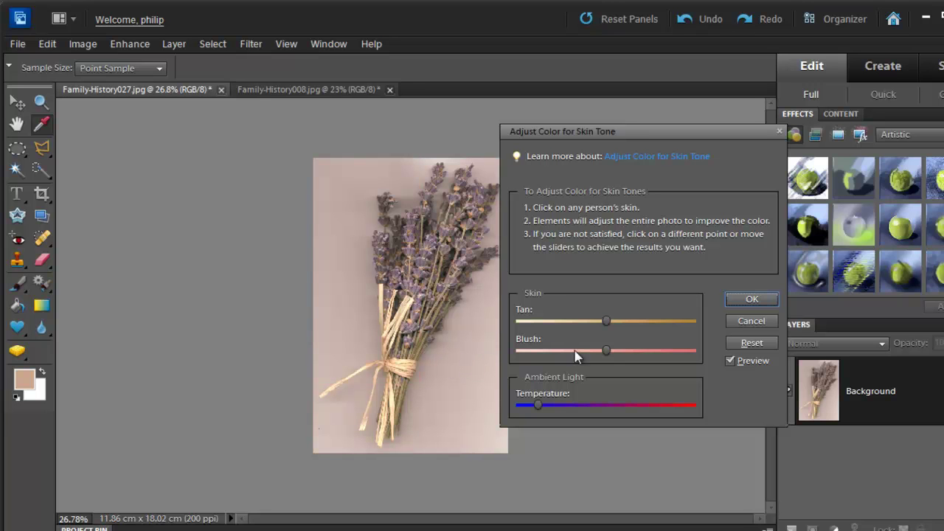
{"action": "left_click_drag", "start_coordinate": [609, 325], "coordinate": [668, 323]}
{"action": "left_click_drag", "start_coordinate": [606, 351], "coordinate": [563, 352]}
{"action": "mouse_move", "coordinate": [542, 406]}
{"action": "left_mouse_down"}
{"action": "mouse_move", "coordinate": [579, 405]}
{"action": "mouse_move", "coordinate": [523, 407]}
{"action": "mouse_move", "coordinate": [541, 408]}
{"action": "left_mouse_up"}
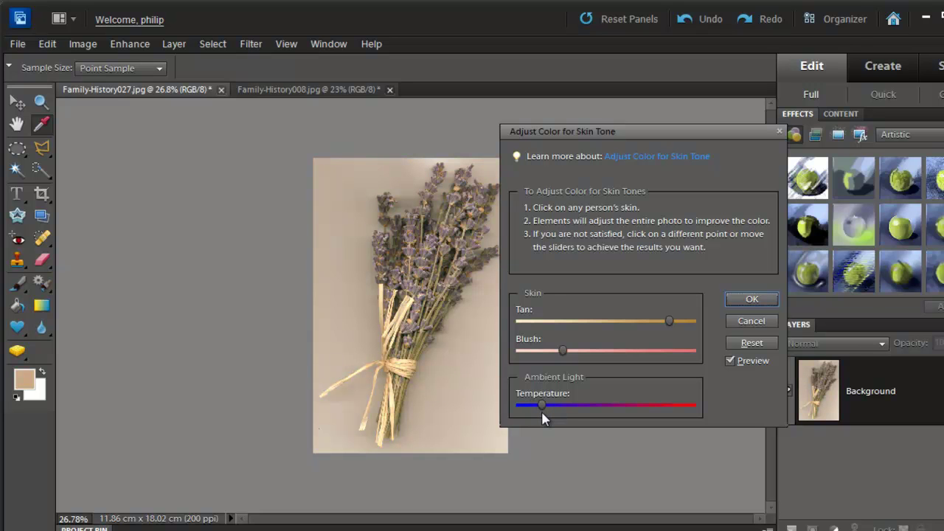